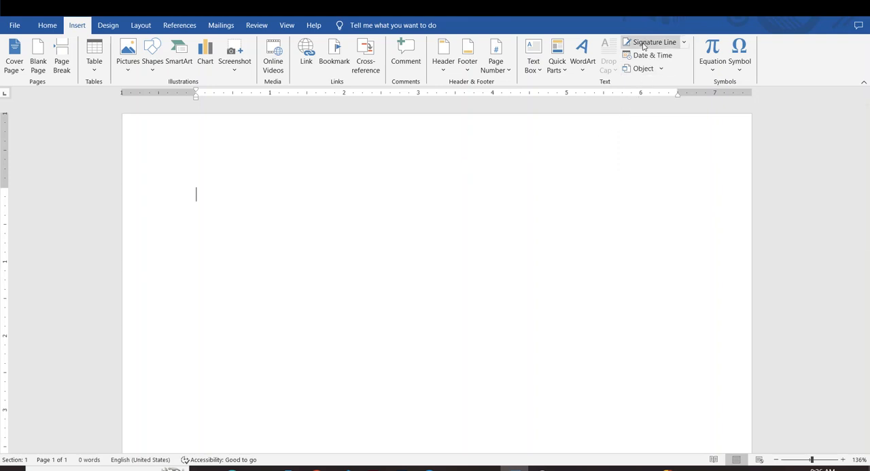
# Step: Generate sample paragraphs in the blank document with the formula =rand()
pyautogui.click(559, 208)
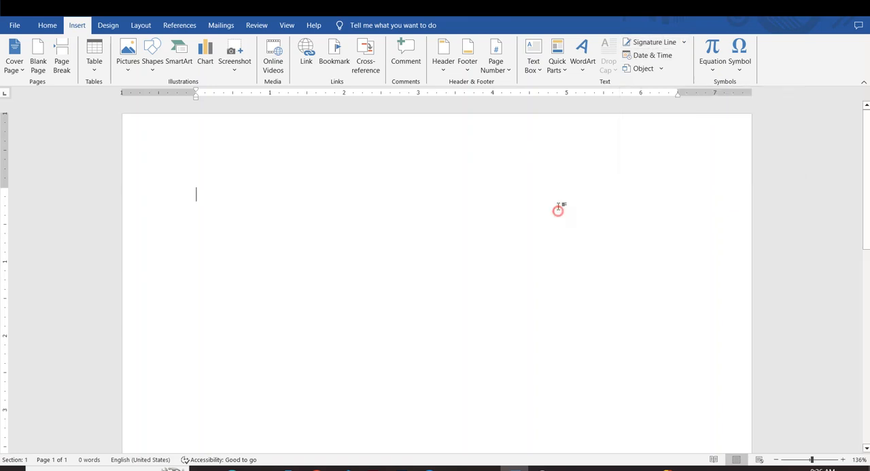
pyautogui.write('=ra')
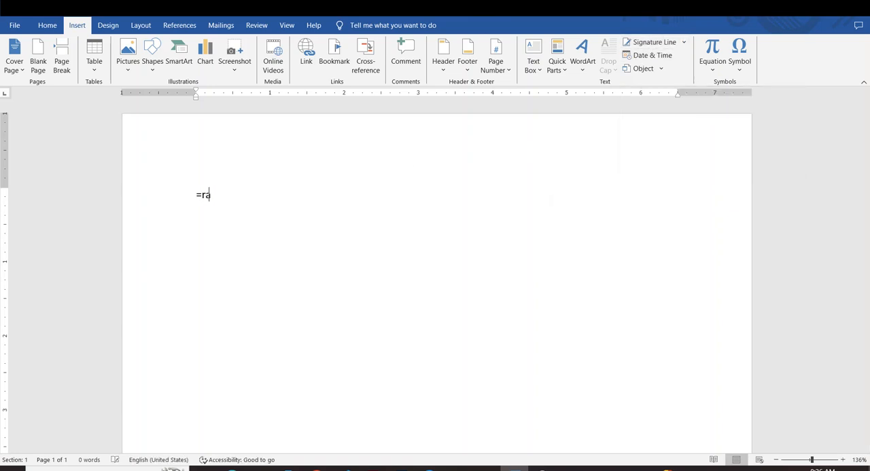
pyautogui.write('nd')
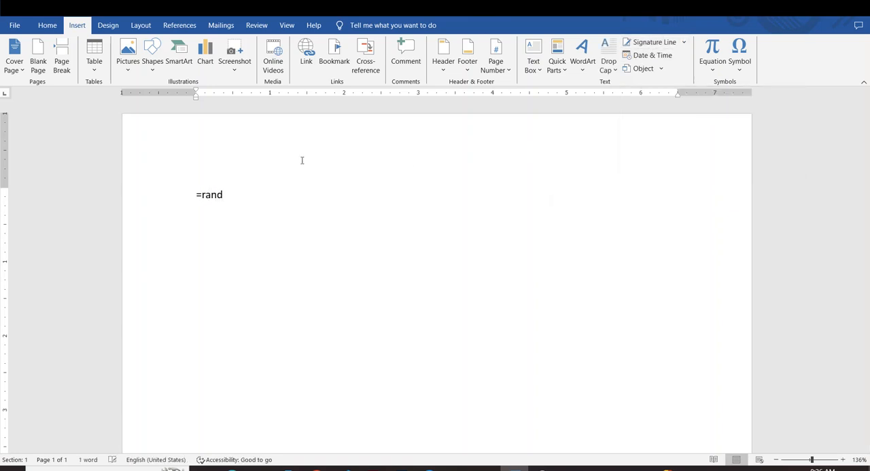
pyautogui.write('()')
pyautogui.press('Return')
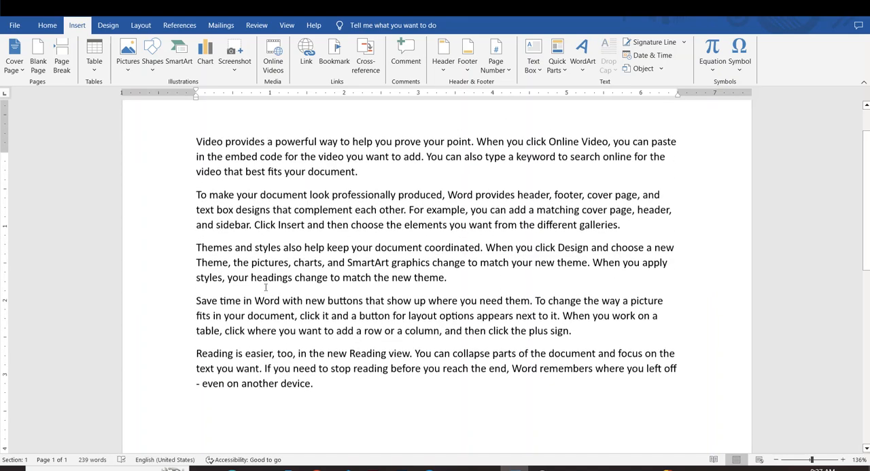
# Step: Check the print preview of the sample text and return to the document
pyautogui.click(311, 388)
pyautogui.moveTo(311, 388); pyautogui.dragTo(197, 151)
pyautogui.click(388, 296)
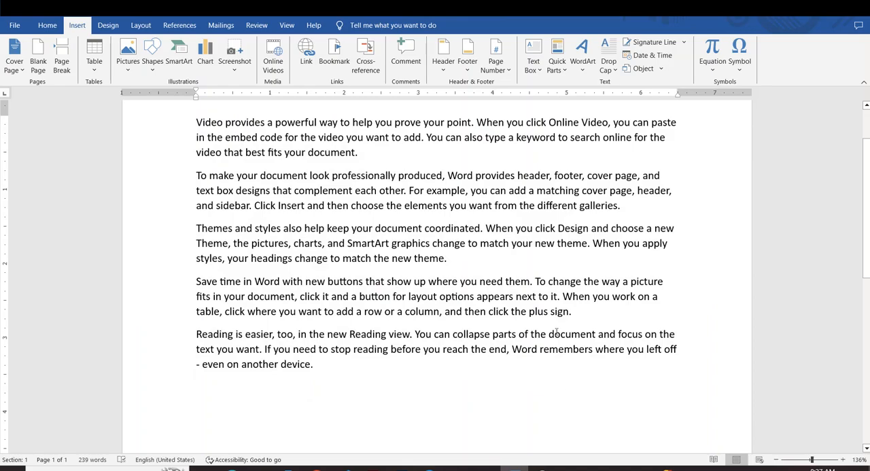
pyautogui.hotkey('ctrl', 'p')
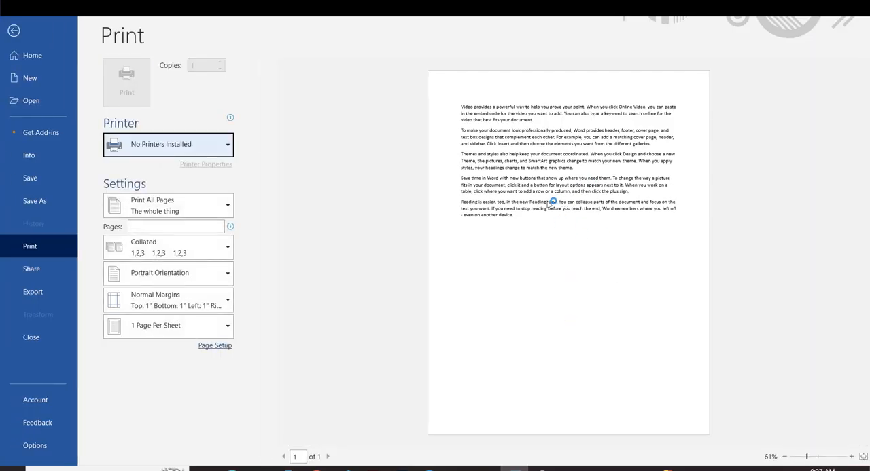
pyautogui.click(13, 30)
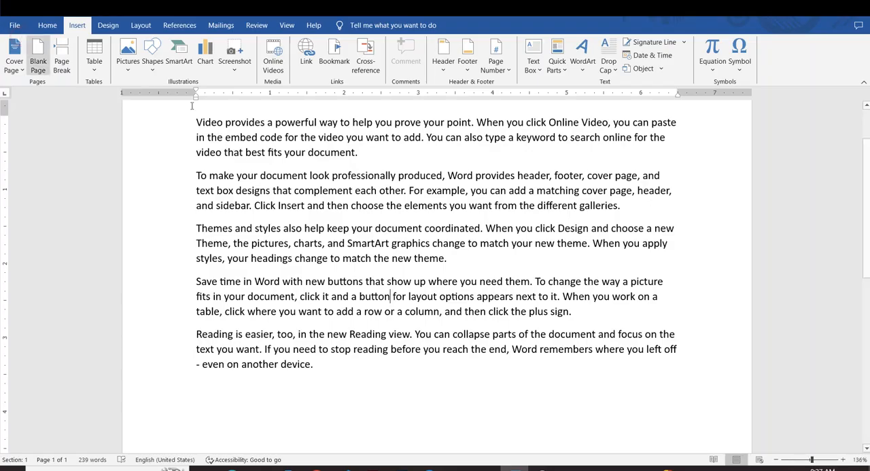
# Step: Add blank space on new lines after the last paragraph
pyautogui.scroll(-1, 440, 289)
pyautogui.click(319, 330)
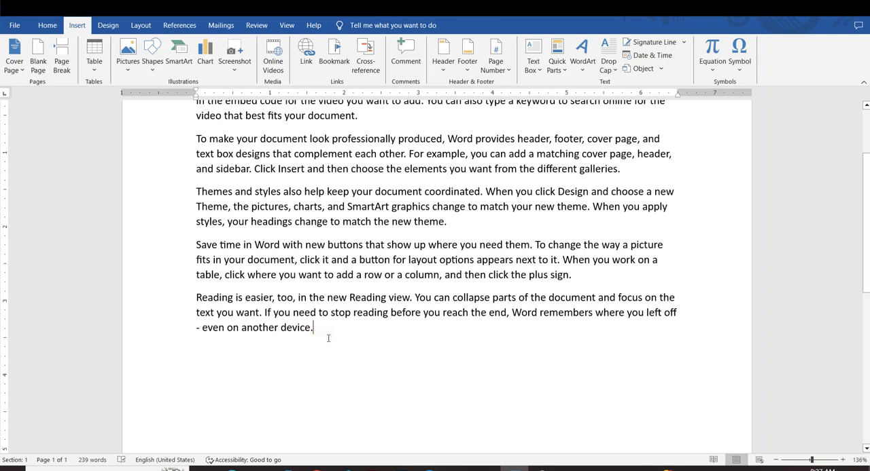
pyautogui.press('Return')
pyautogui.press('Return')
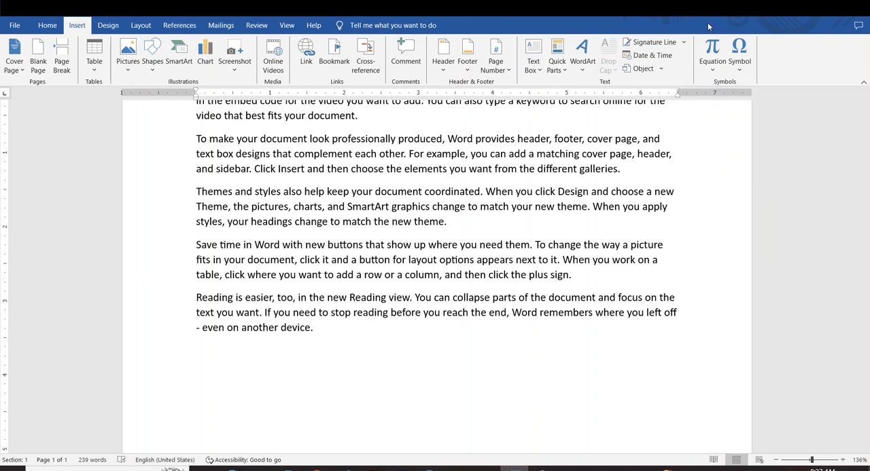
# Step: Insert a Microsoft Office signature line below the text with the signer's name and the title Teacher
pyautogui.click(685, 42)
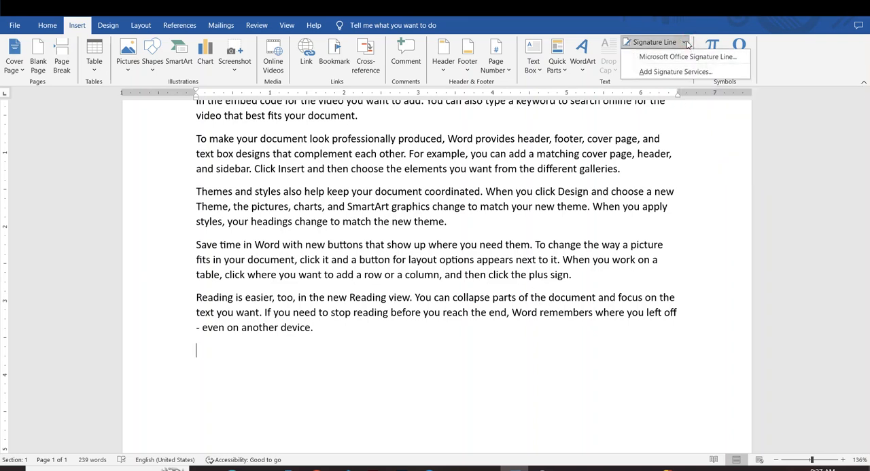
pyautogui.click(657, 59)
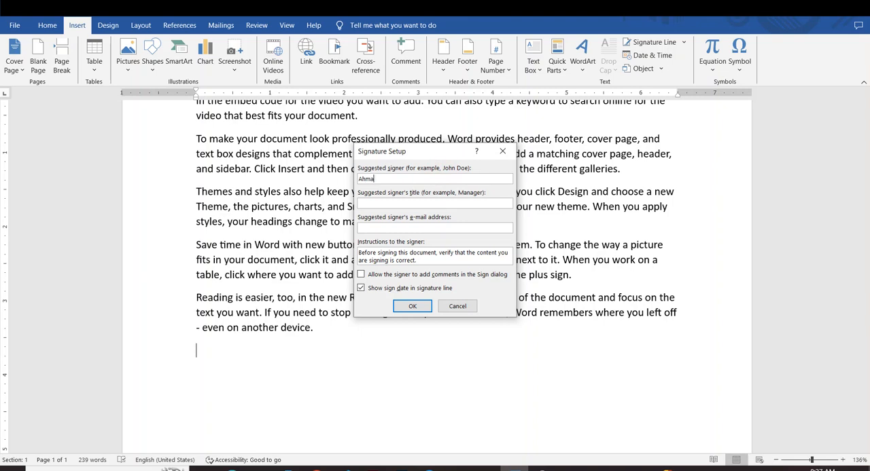
pyautogui.doubleClick(393, 179)
pyautogui.click(391, 178)
pyautogui.moveTo(391, 178); pyautogui.dragTo(360, 177)
pyautogui.click(376, 202)
pyautogui.write('Teacher')
pyautogui.click(390, 226)
pyautogui.click(413, 307)
pyautogui.scroll(-1, 389, 229)
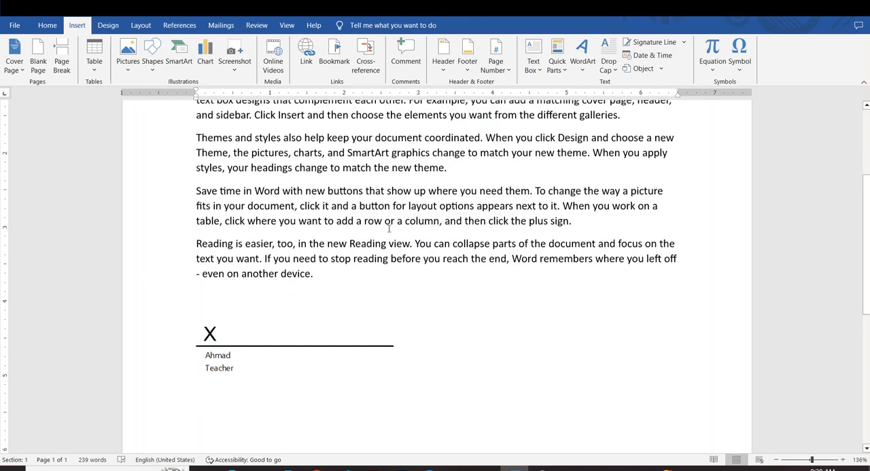
pyautogui.scroll(-1, 390, 231)
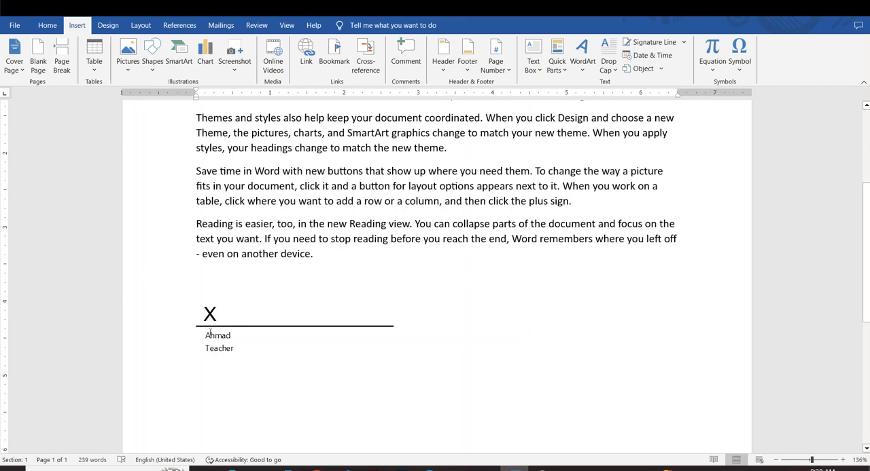
# Step: Change the signature line's text wrapping so it moves freely, and place it near the right page edge below the text
pyautogui.click(220, 333)
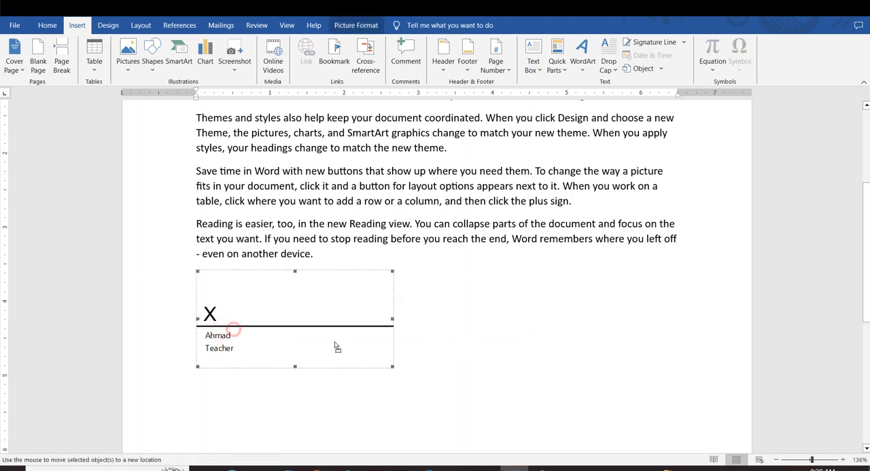
pyautogui.click(625, 363)
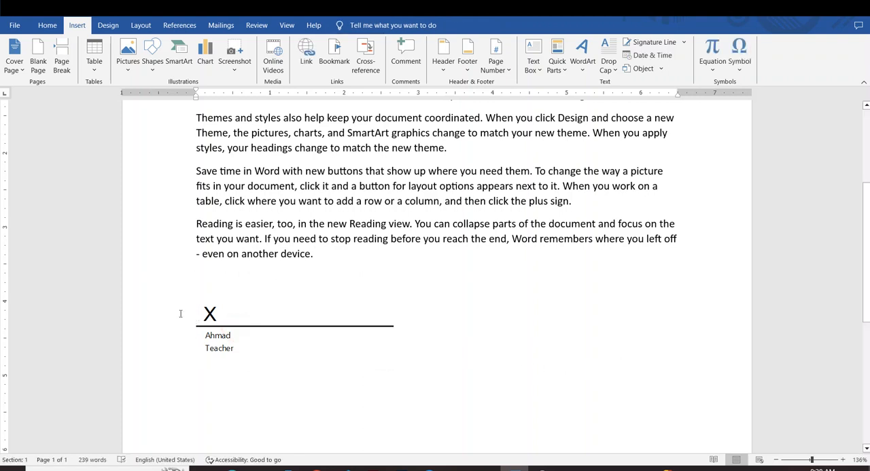
pyautogui.click(220, 320)
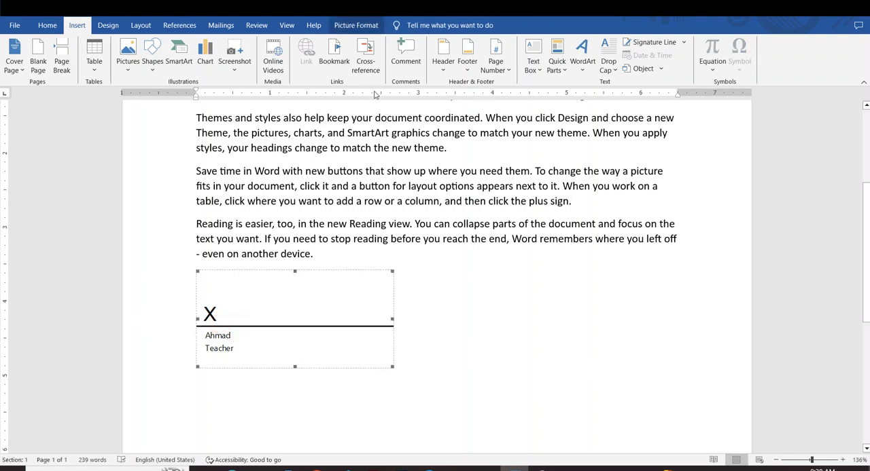
pyautogui.click(356, 26)
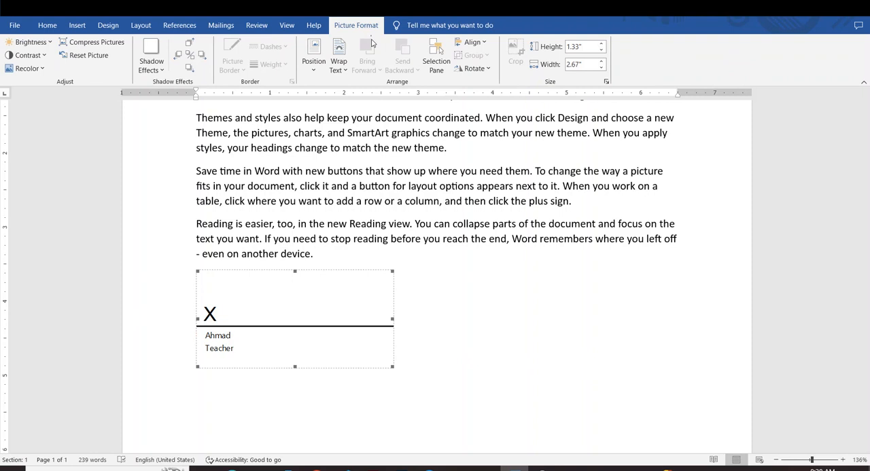
pyautogui.click(340, 65)
pyautogui.click(350, 96)
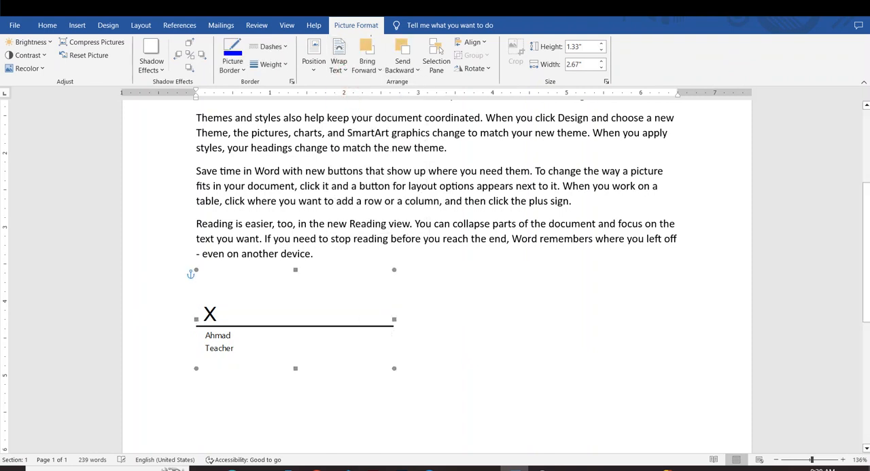
pyautogui.moveTo(243, 341)
pyautogui.mouseDown()
pyautogui.moveTo(551, 380)
pyautogui.moveTo(564, 389)
pyautogui.mouseUp()
# Step: Check the moved signature line in the print preview and return to the document
pyautogui.click(443, 388)
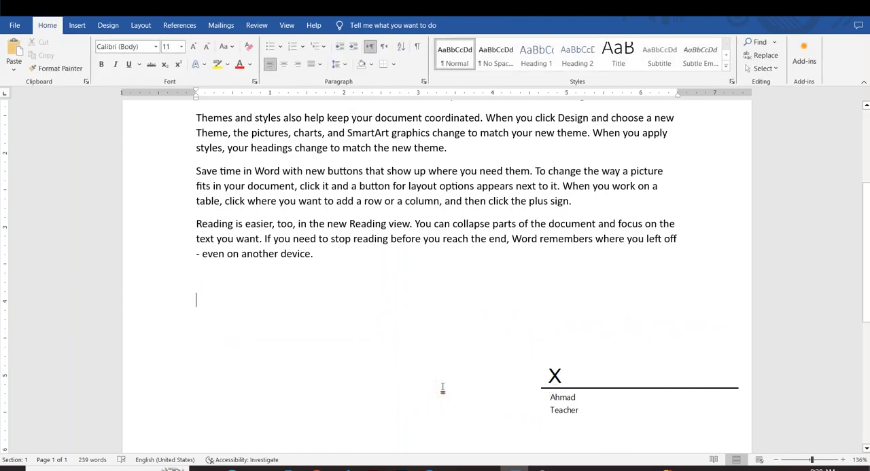
pyautogui.hotkey('ctrl', 'p')
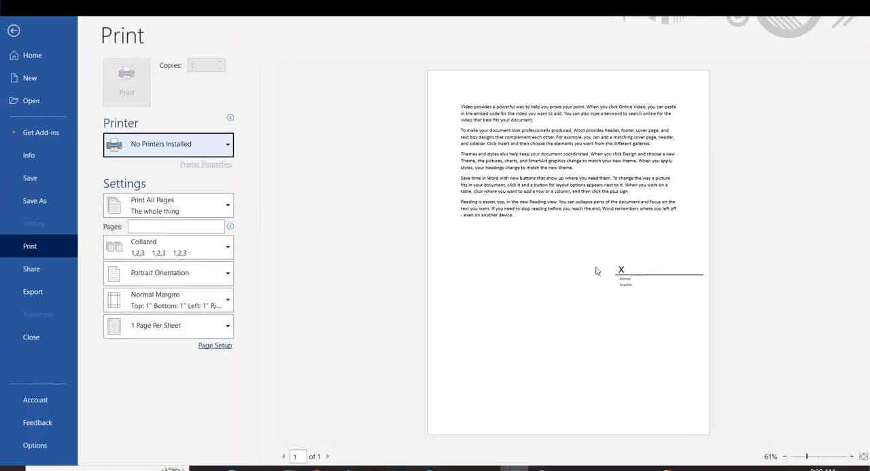
pyautogui.click(13, 31)
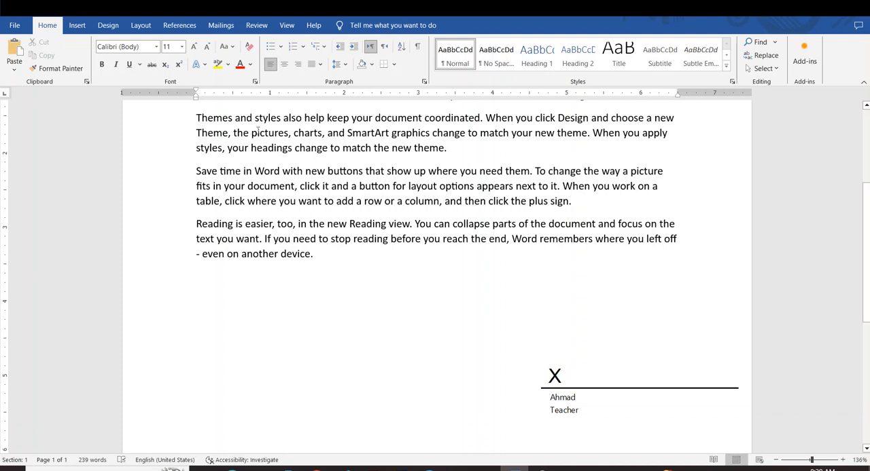
# Step: Draw a rectangle about 0.34" high and 0.37" wide over the X on the signature line
pyautogui.click(77, 25)
pyautogui.click(151, 65)
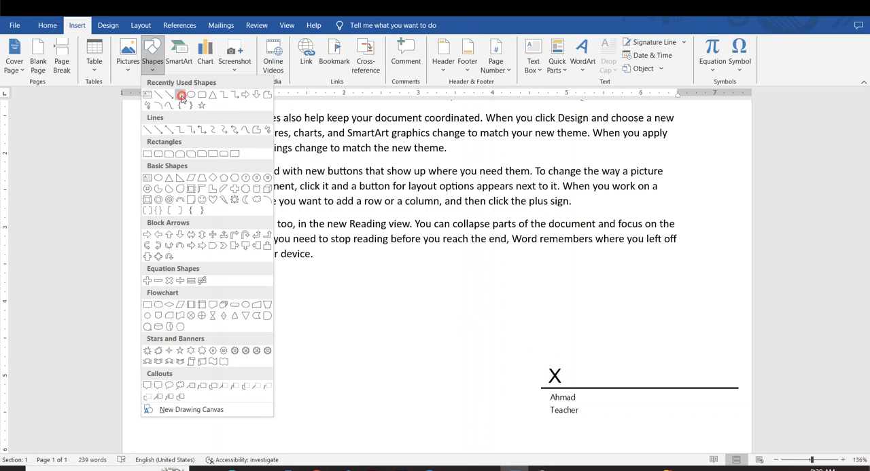
pyautogui.click(181, 96)
pyautogui.moveTo(540, 359); pyautogui.dragTo(569, 386)
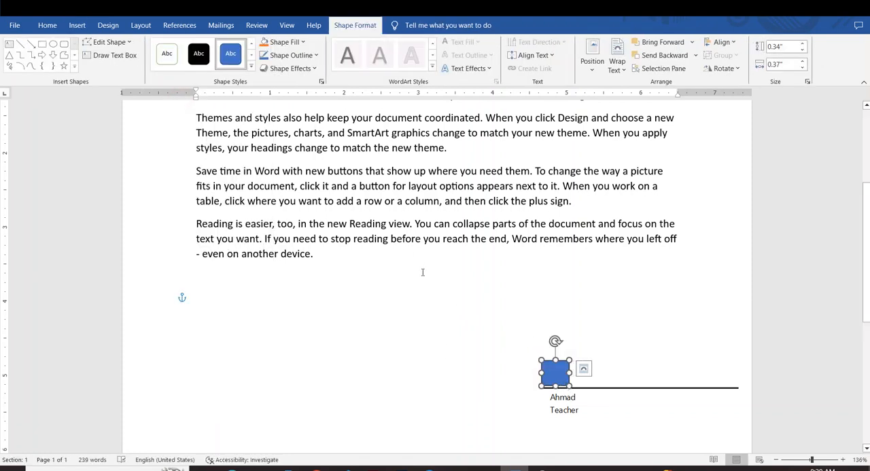
# Step: Give the small rectangle covering the X a white fill and no outline
pyautogui.click(284, 42)
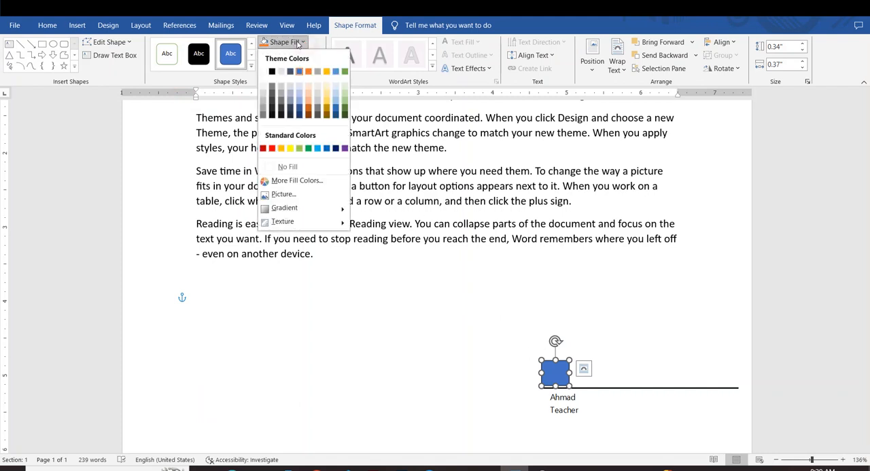
pyautogui.click(263, 73)
pyautogui.click(291, 55)
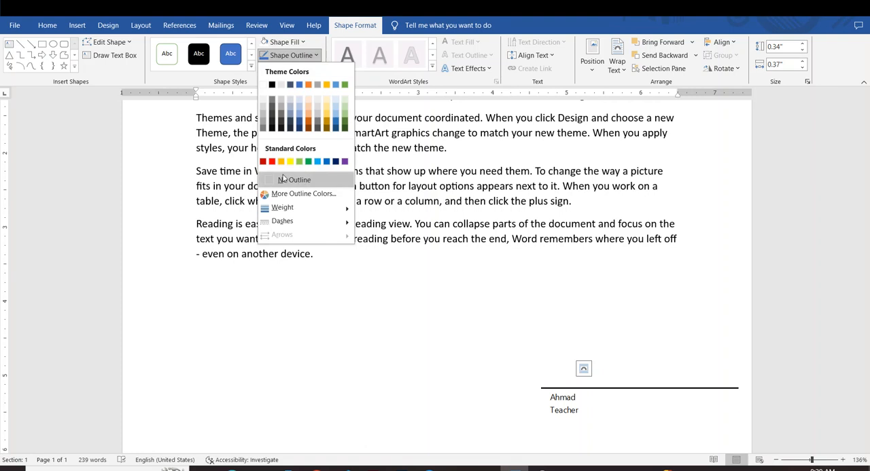
pyautogui.click(283, 179)
pyautogui.click(480, 382)
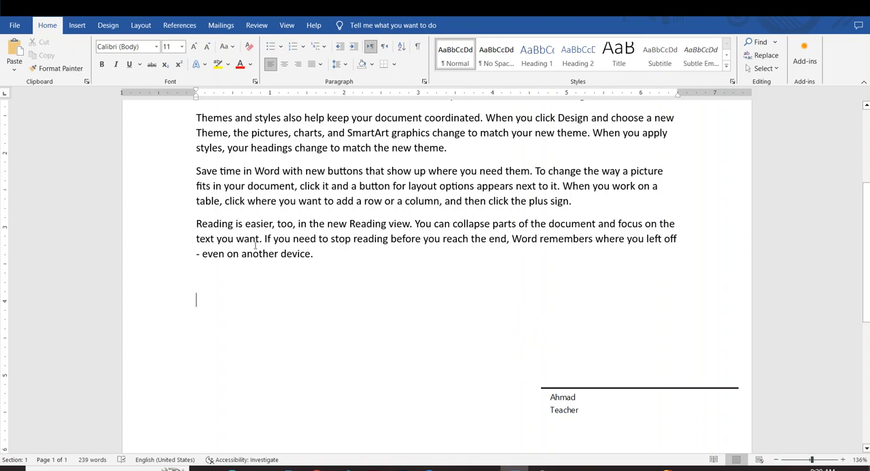
# Step: Check in the print preview how the signature line prints with its X covered
pyautogui.click(77, 27)
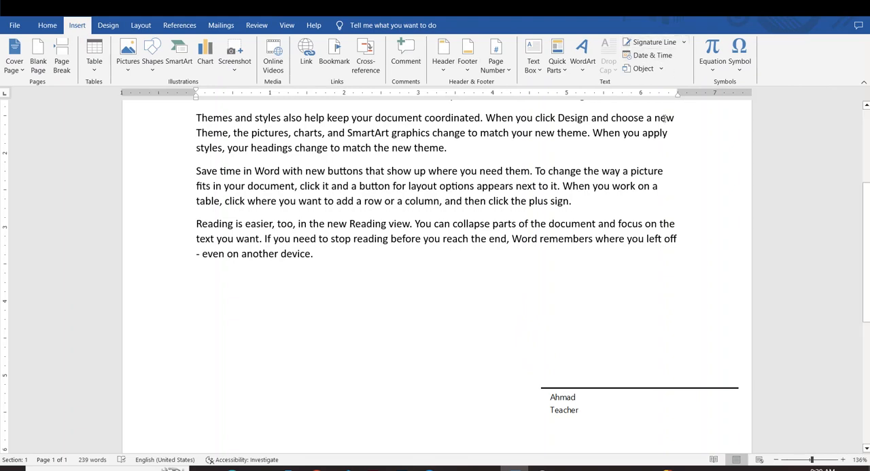
pyautogui.hotkey('ctrl', 'p')
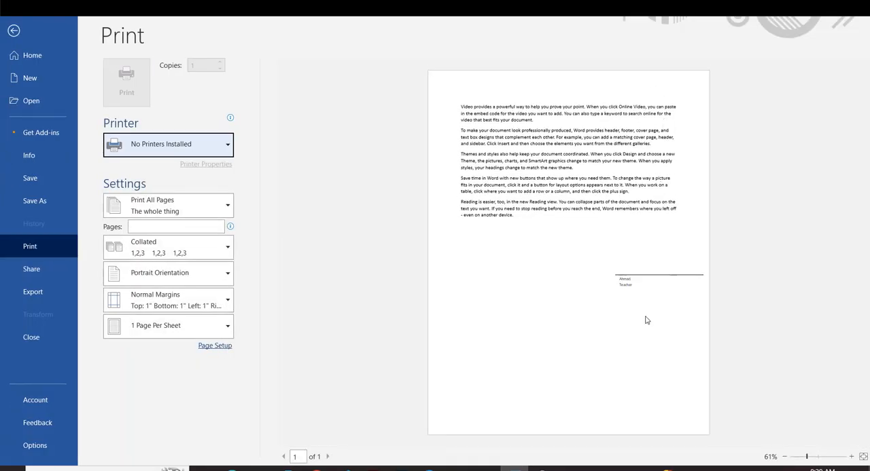
pyautogui.click(13, 32)
# Step: Delete the signature line from the area below the text
pyautogui.scroll(-1, 384, 329)
pyautogui.scroll(-1, 383, 329)
pyautogui.click(286, 309)
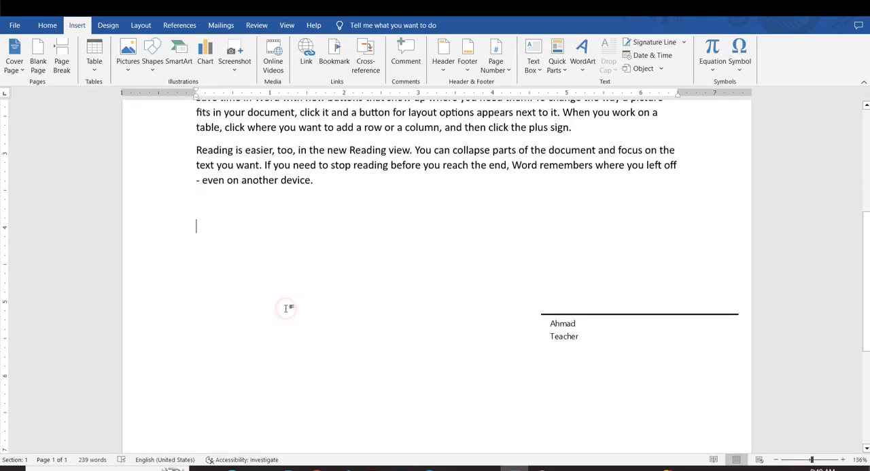
pyautogui.click(569, 431)
pyautogui.click(559, 356)
pyautogui.click(550, 389)
pyautogui.click(555, 330)
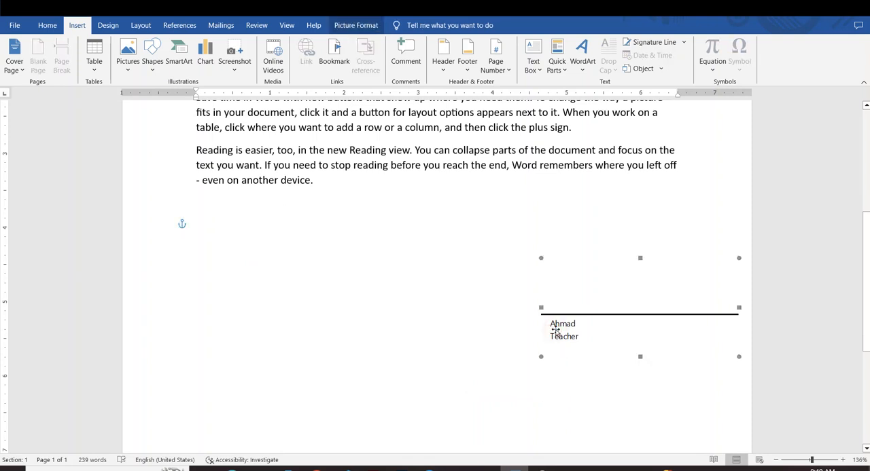
pyautogui.press('Delete')
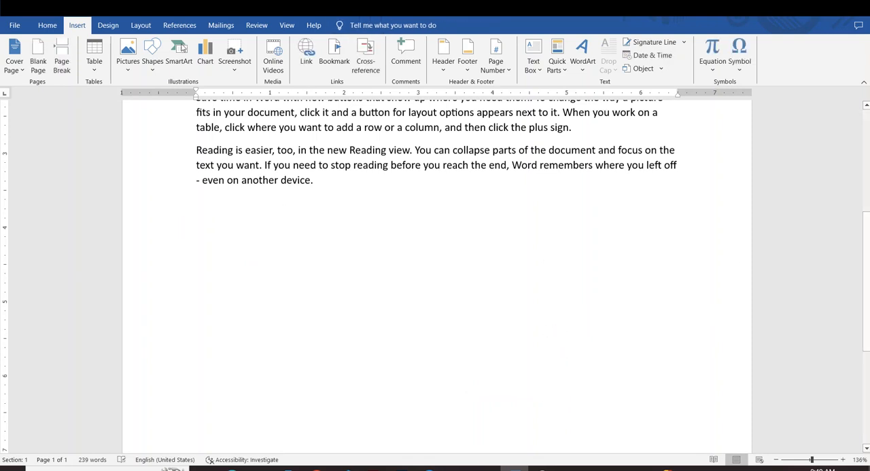
# Step: Draw a text box about 1.1" high and 2.46" wide near the right page edge below the last paragraph
pyautogui.click(152, 59)
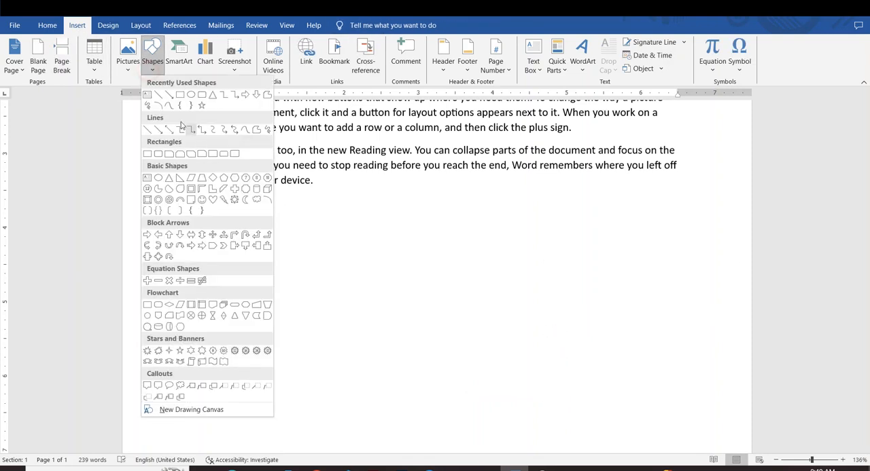
pyautogui.click(181, 94)
pyautogui.moveTo(562, 245); pyautogui.dragTo(748, 327)
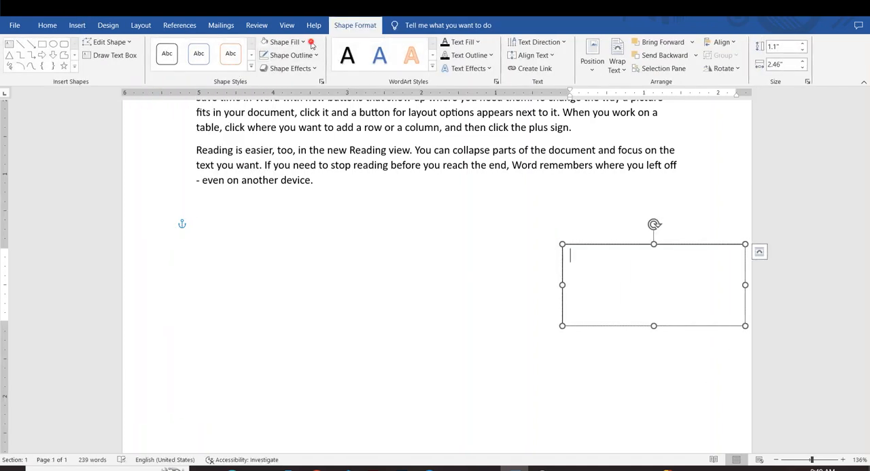
# Step: Give the empty text box below the last paragraph no fill and no outline
pyautogui.click(307, 43)
pyautogui.click(285, 167)
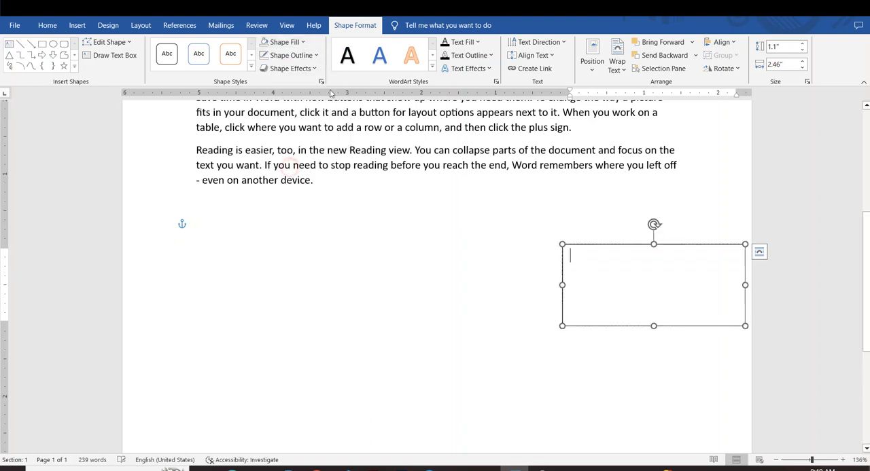
pyautogui.click(309, 55)
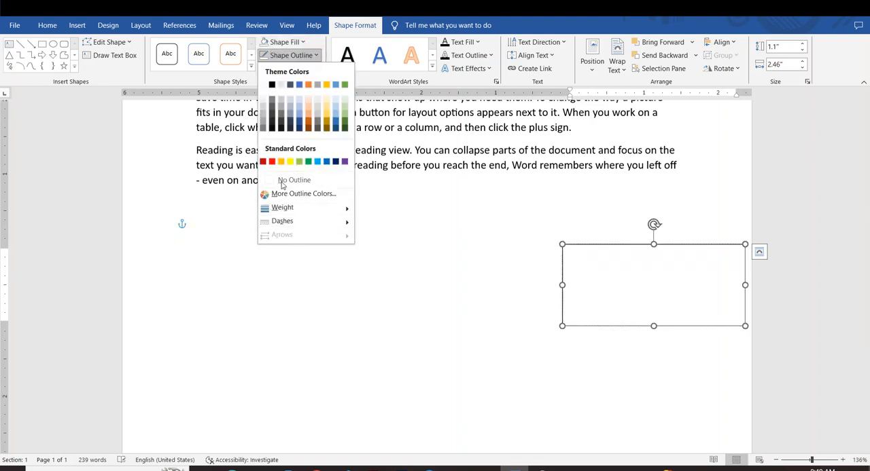
pyautogui.click(283, 180)
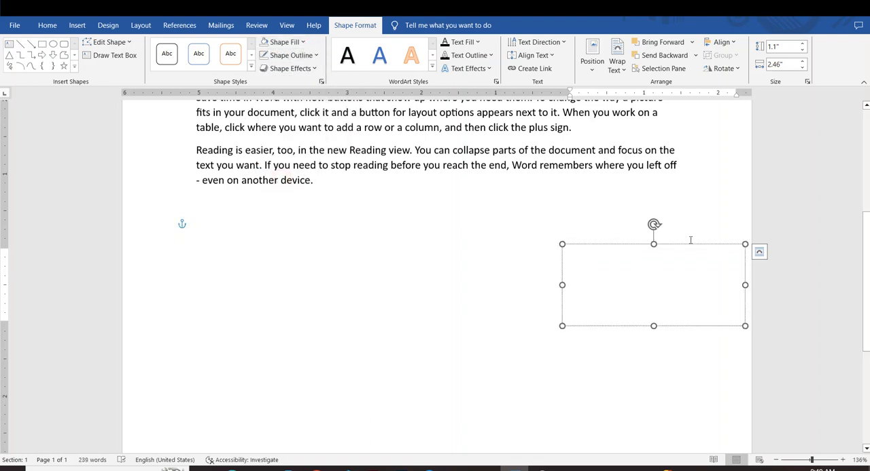
# Step: Enter the signer's name and the title Teacher on separate lines in the text box, with a blank line above them
pyautogui.write('ahn')
pyautogui.press('BackSpace')
pyautogui.press('BackSpace')
pyautogui.press('BackSpace')
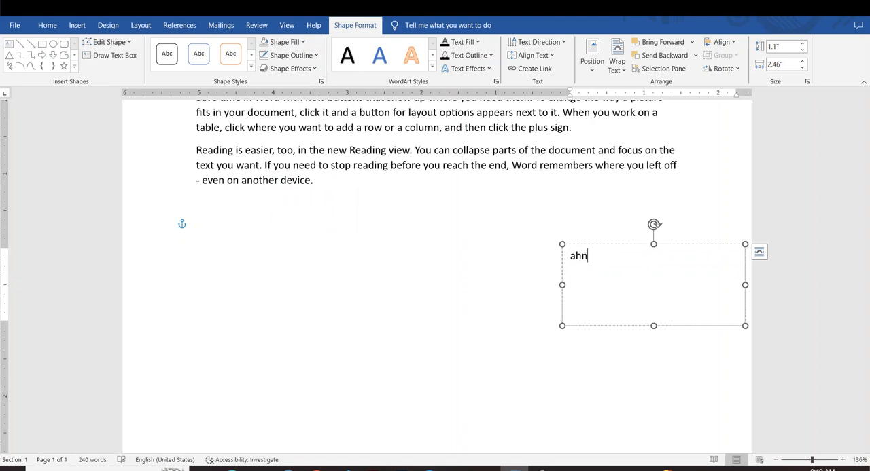
pyautogui.press('Return')
pyautogui.write('Teacher')
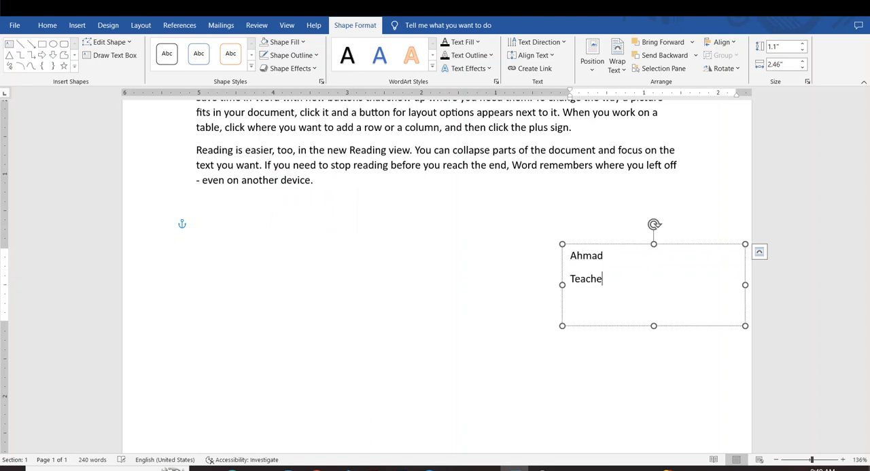
pyautogui.click(568, 256)
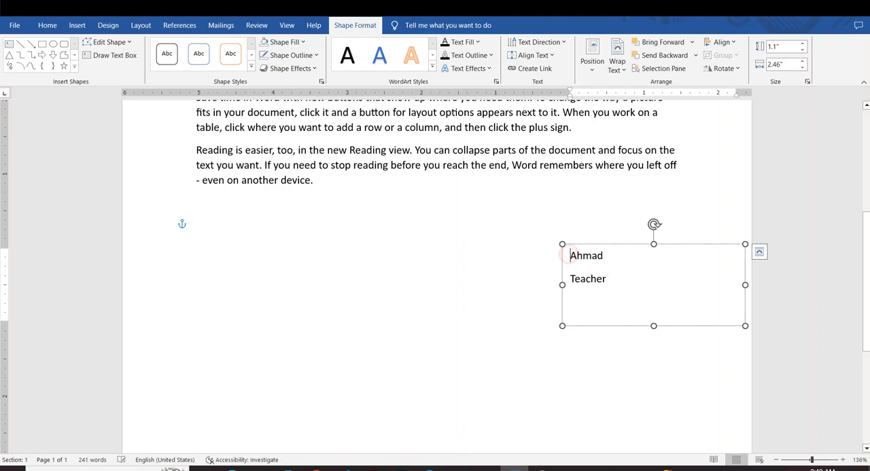
pyautogui.press('Return')
pyautogui.click(576, 261)
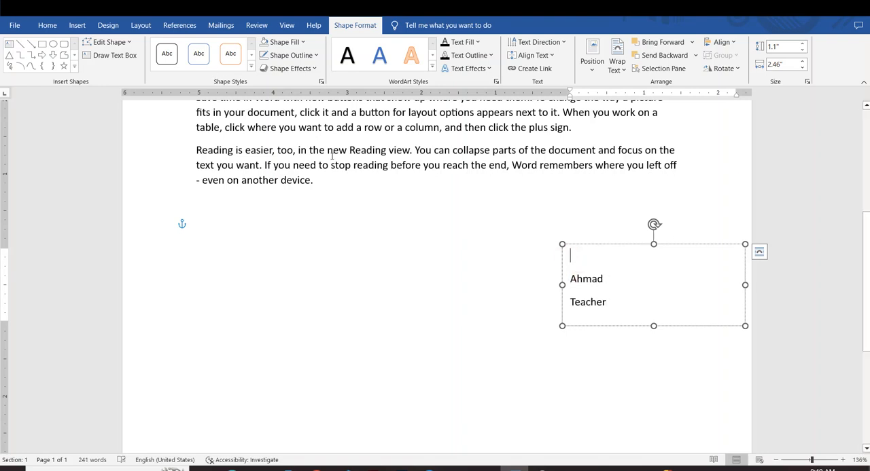
# Step: Draw a horizontal line about 2.18" long above the name in the text box and format it black and 1½ pt thick
pyautogui.click(21, 44)
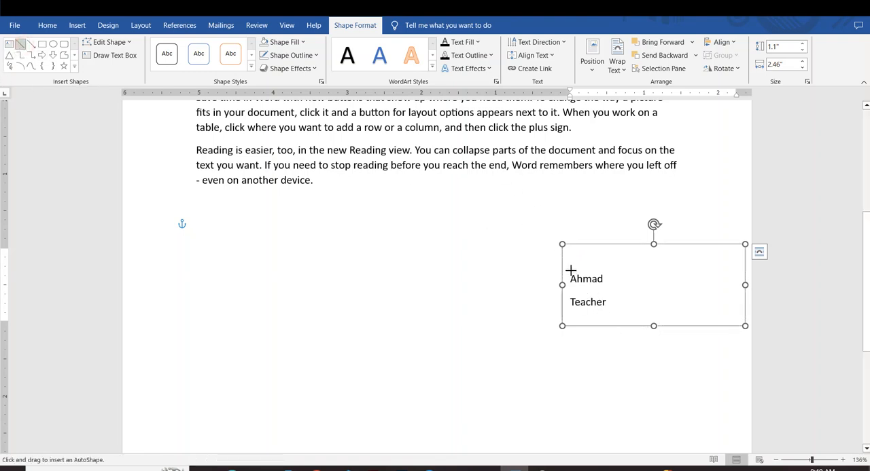
pyautogui.moveTo(569, 268)
pyautogui.mouseDown()
pyautogui.moveTo(748, 269)
pyautogui.moveTo(731, 269)
pyautogui.mouseUp()
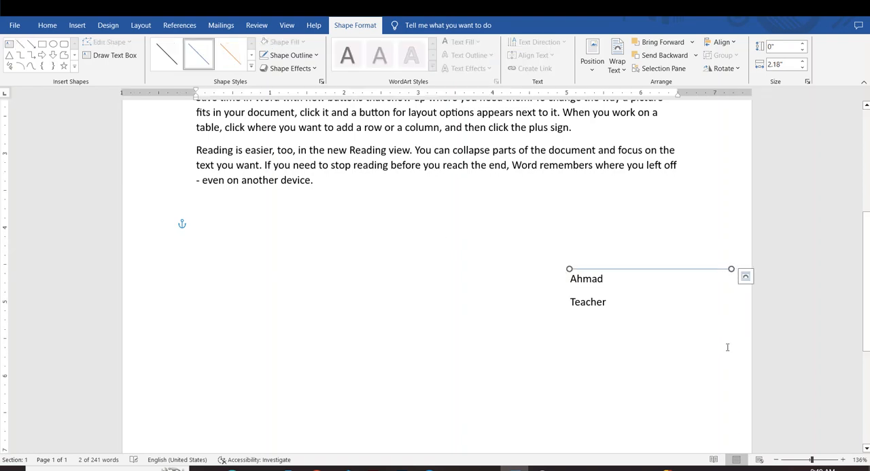
pyautogui.click(306, 57)
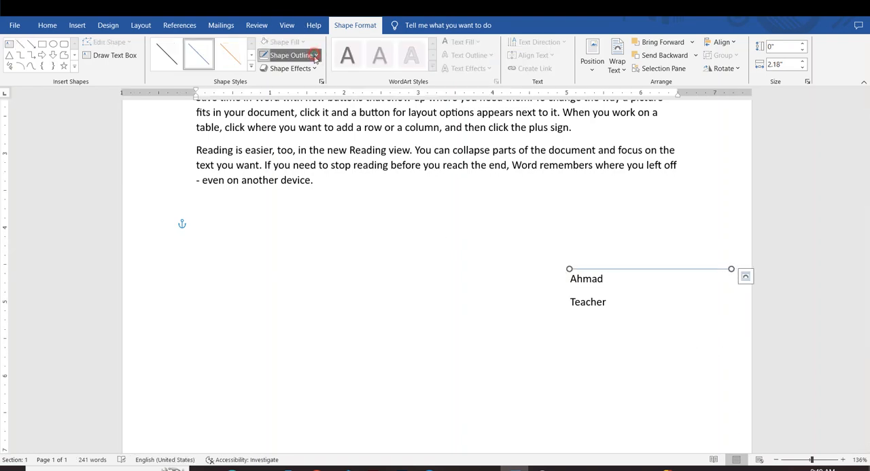
pyautogui.moveTo(330, 208)
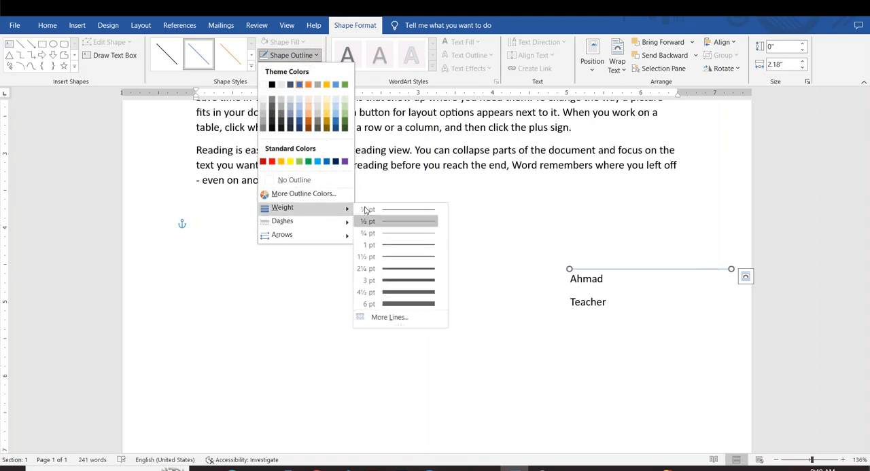
pyautogui.click(400, 257)
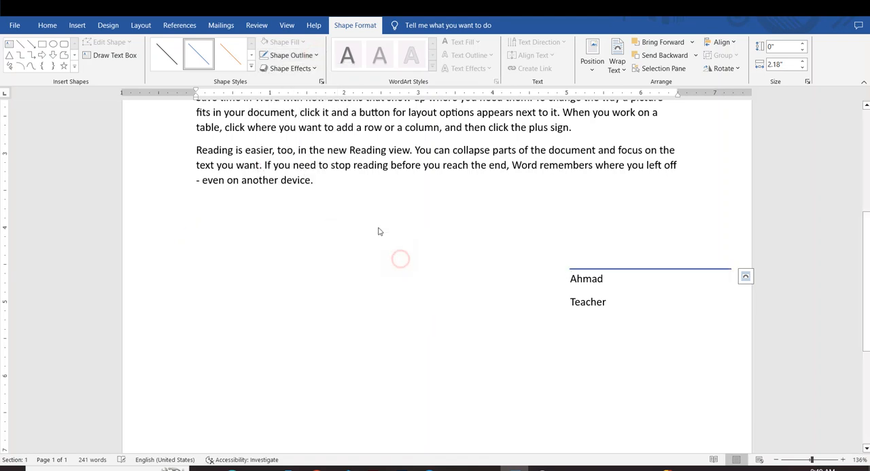
pyautogui.click(314, 57)
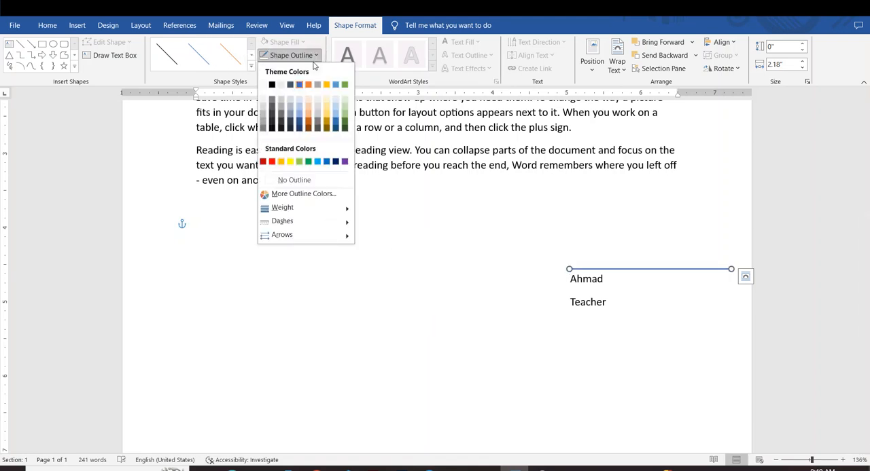
pyautogui.click(271, 85)
pyautogui.click(546, 185)
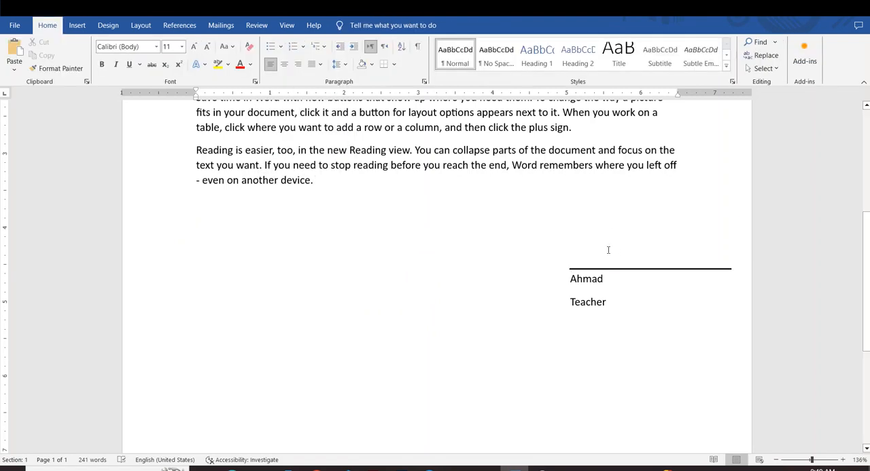
pyautogui.click(604, 282)
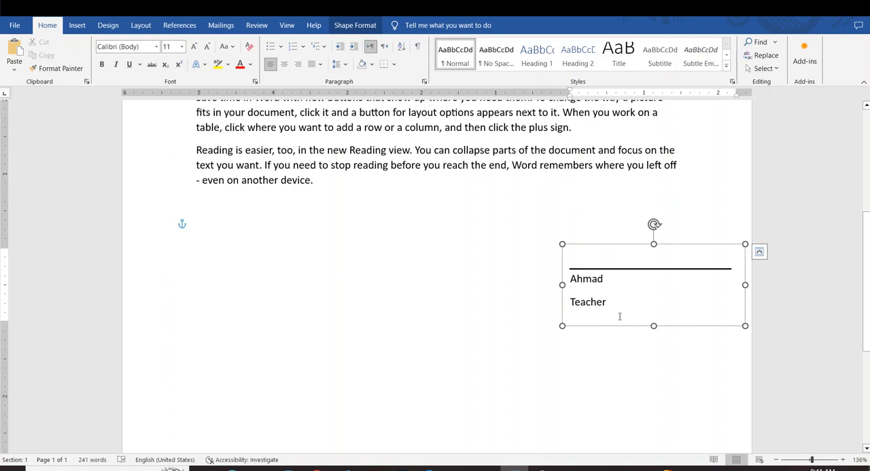
# Step: Insert the date below the last paragraph in the format October 30, 2023, and start a new line after it
pyautogui.click(615, 363)
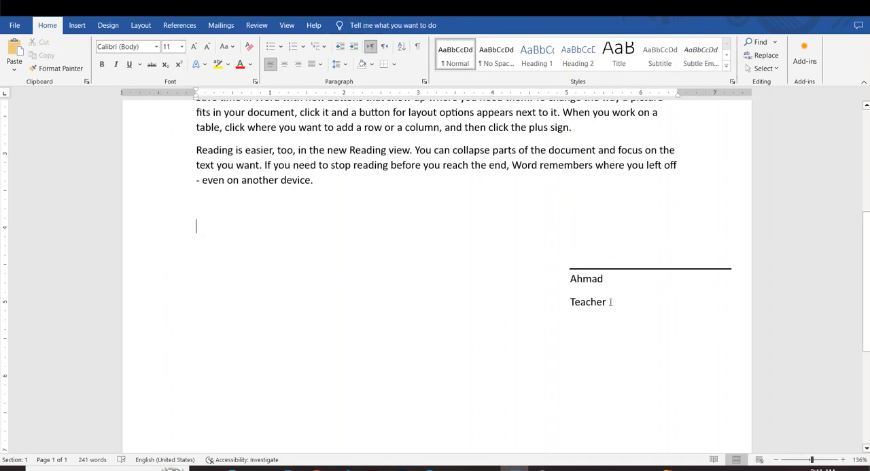
pyautogui.click(77, 25)
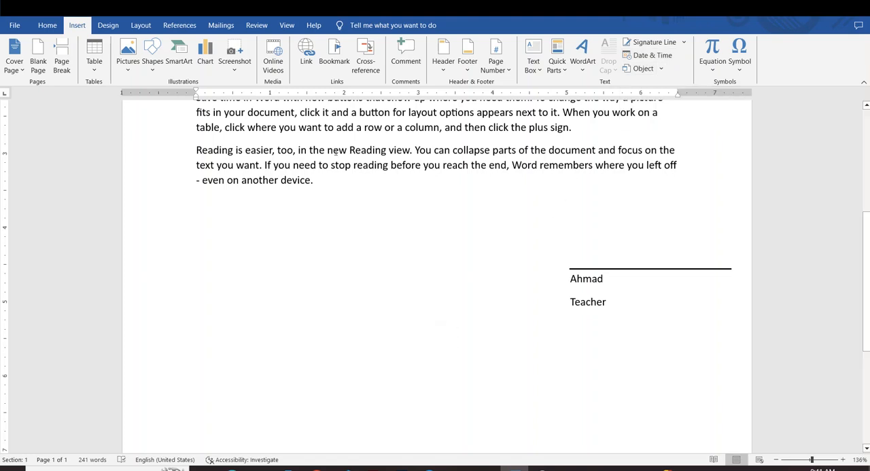
pyautogui.click(639, 58)
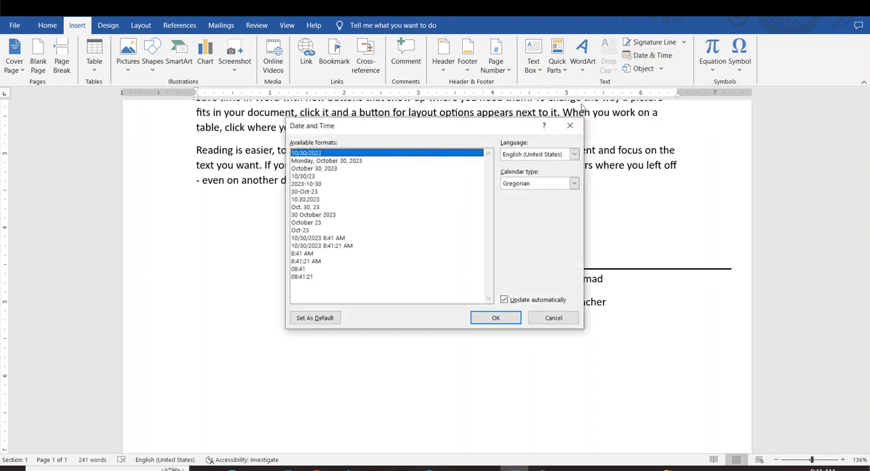
pyautogui.click(312, 161)
pyautogui.click(315, 168)
pyautogui.click(316, 184)
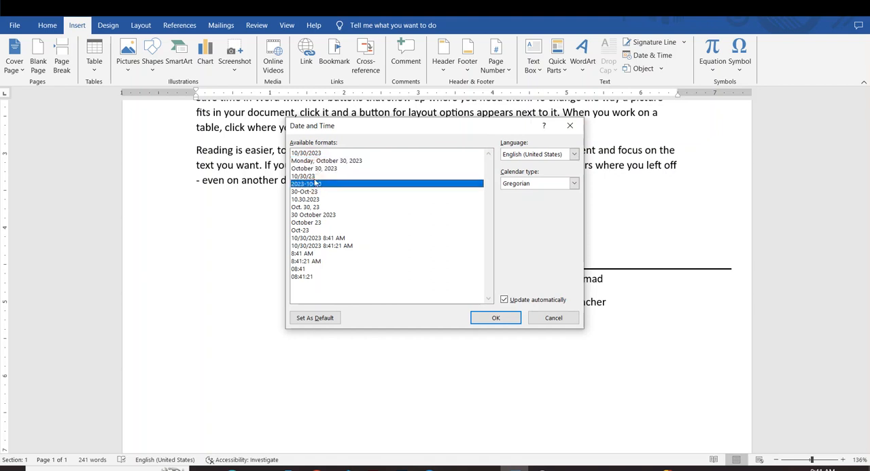
pyautogui.click(314, 176)
pyautogui.click(314, 168)
pyautogui.click(495, 318)
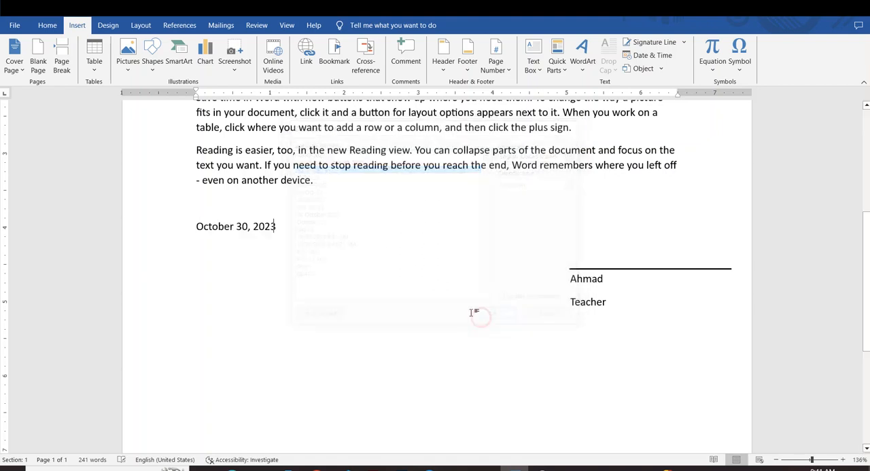
pyautogui.press('Return')
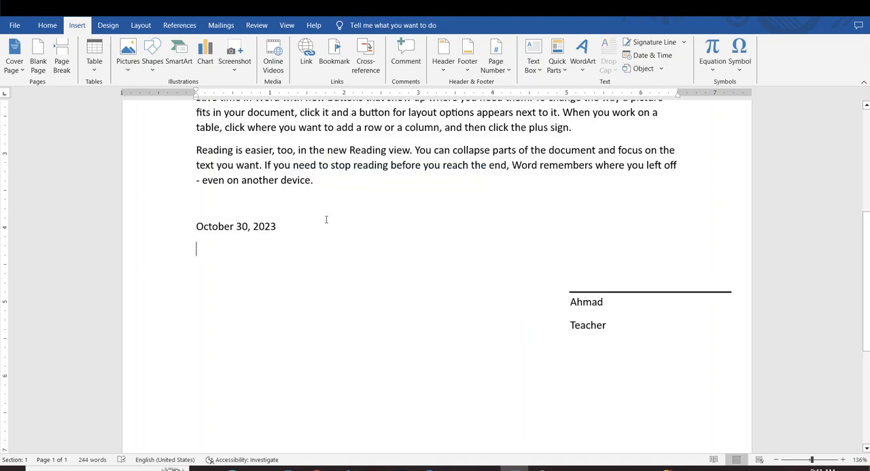
# Step: Delete the inserted date below the last paragraph and put a blank line back in its place
pyautogui.moveTo(326, 220); pyautogui.dragTo(157, 214)
pyautogui.press('Delete')
pyautogui.click(261, 303)
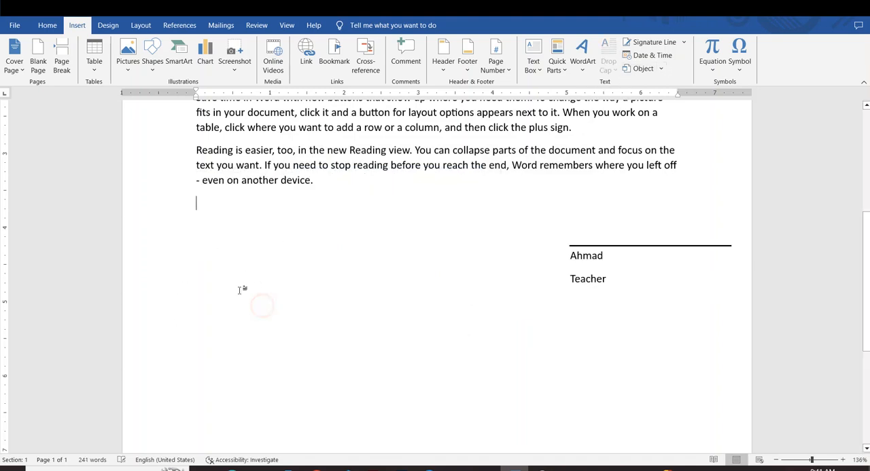
pyautogui.press('Return')
# Step: Delete the text box holding the name and title, together with its signature line
pyautogui.click(592, 268)
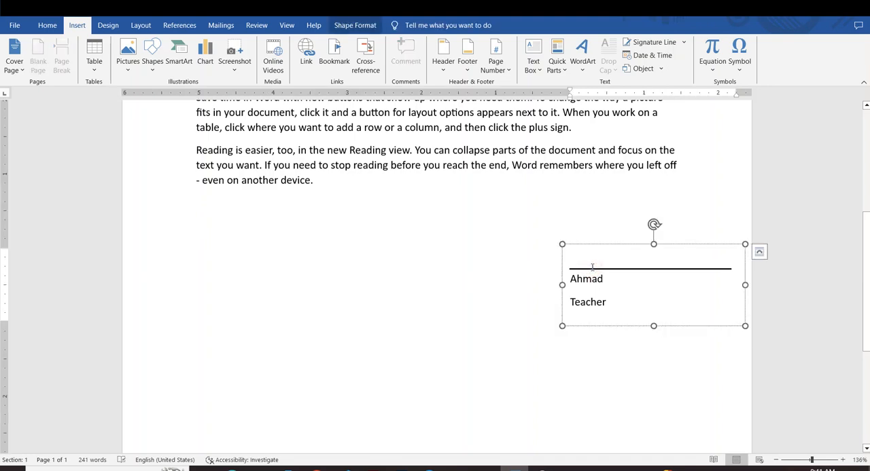
pyautogui.press('Delete')
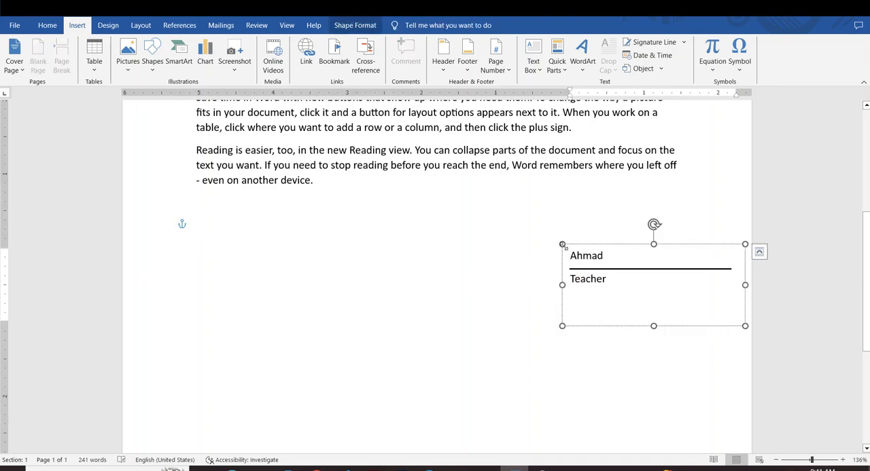
pyautogui.click(562, 253)
pyautogui.press('Delete')
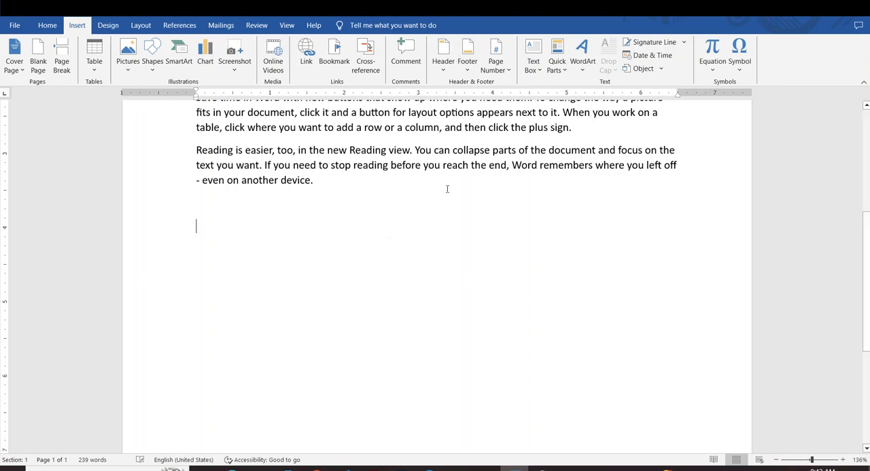
# Step: Insert the date and time below the last paragraph in the format 10/30/2023 8:42 AM
pyautogui.click(647, 55)
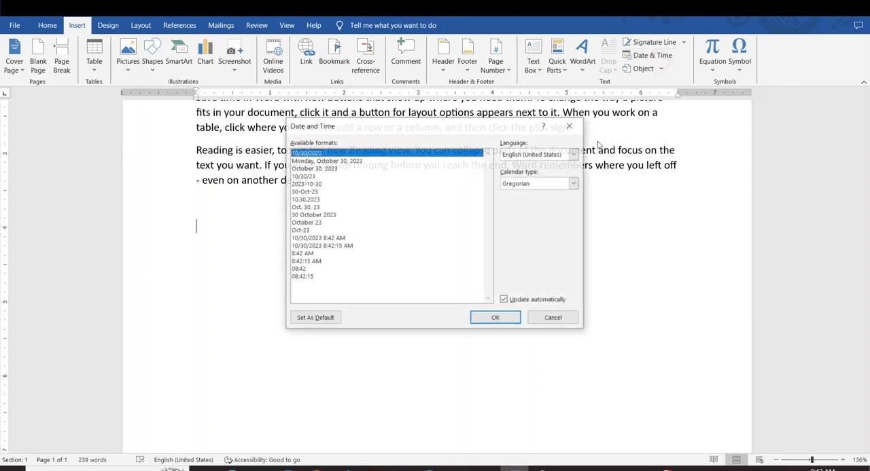
pyautogui.click(328, 238)
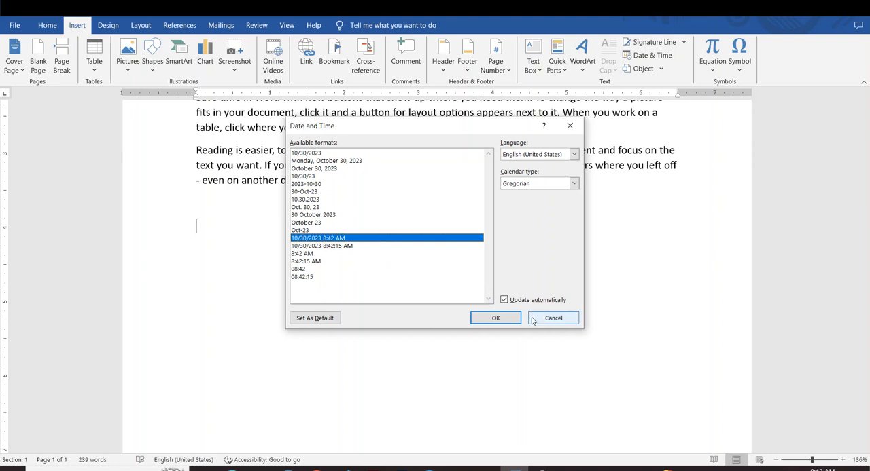
pyautogui.click(497, 317)
pyautogui.moveTo(338, 238); pyautogui.dragTo(160, 217)
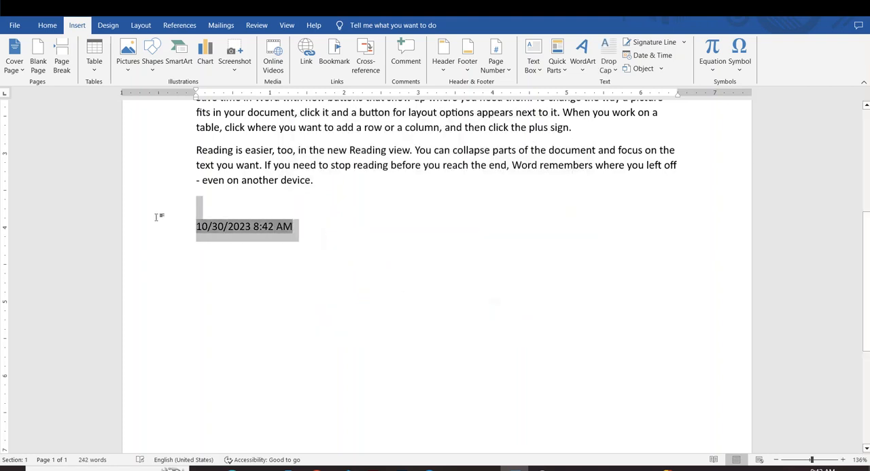
pyautogui.click(309, 301)
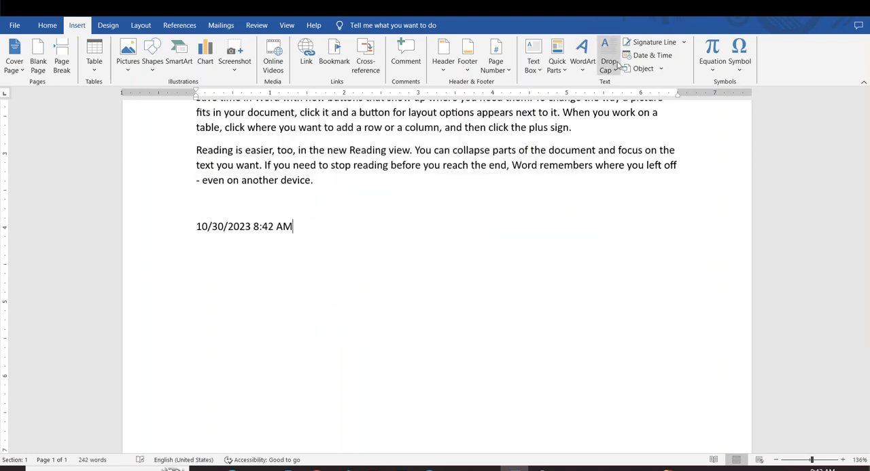
# Step: Insert the date in the format 10/30/2023 with automatic updating on, directly after the existing date and time
pyautogui.click(673, 56)
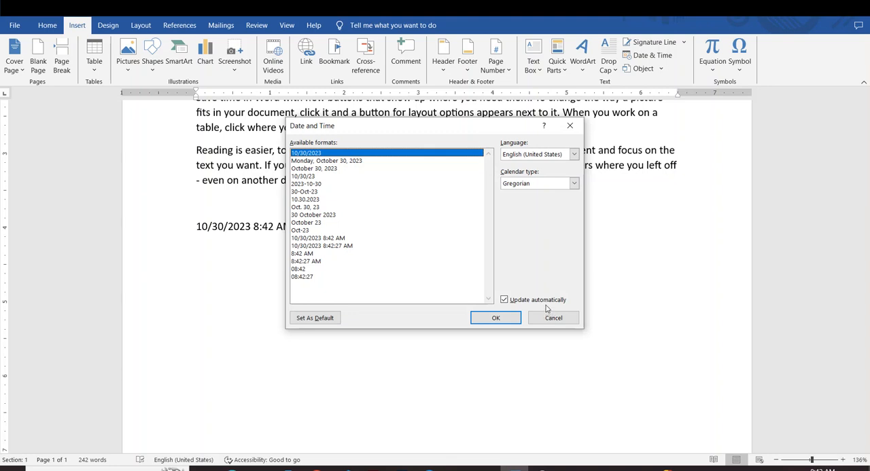
pyautogui.click(503, 301)
pyautogui.click(503, 301)
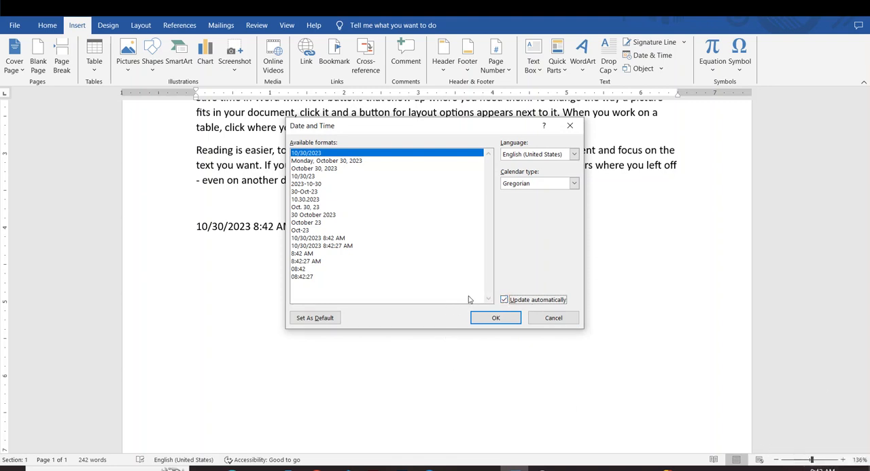
pyautogui.click(502, 319)
# Step: Replace the date and time line with the automatically updating Gregorian date 10/30/2023, add "]" after it and start a new line
pyautogui.moveTo(401, 235); pyautogui.dragTo(197, 226)
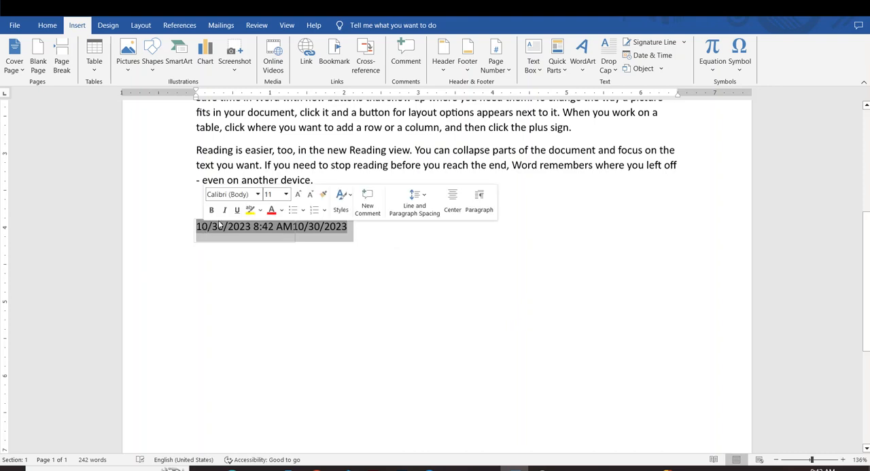
pyautogui.click(652, 56)
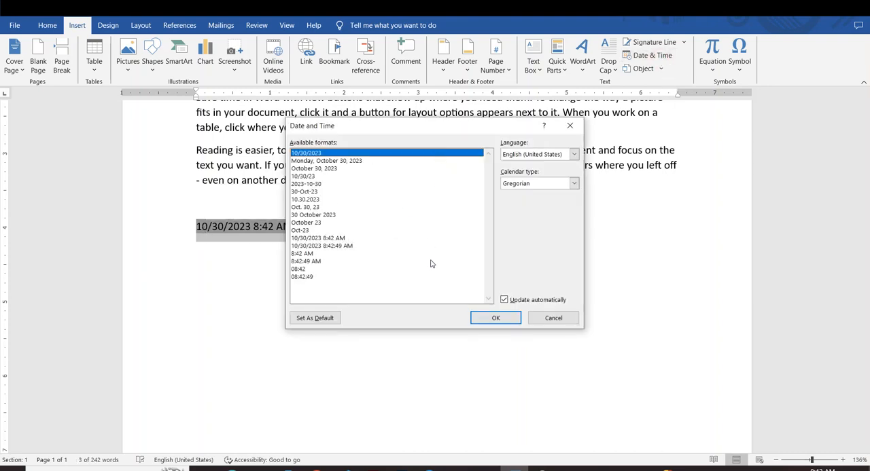
pyautogui.click(503, 300)
pyautogui.click(574, 155)
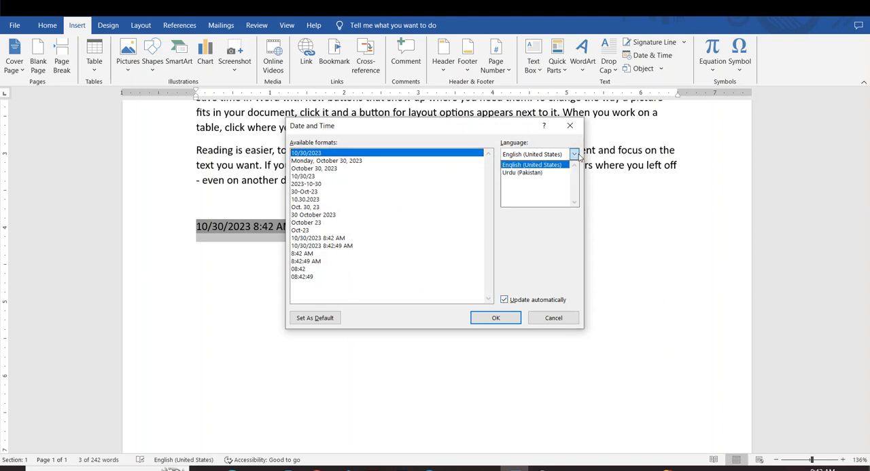
pyautogui.click(575, 155)
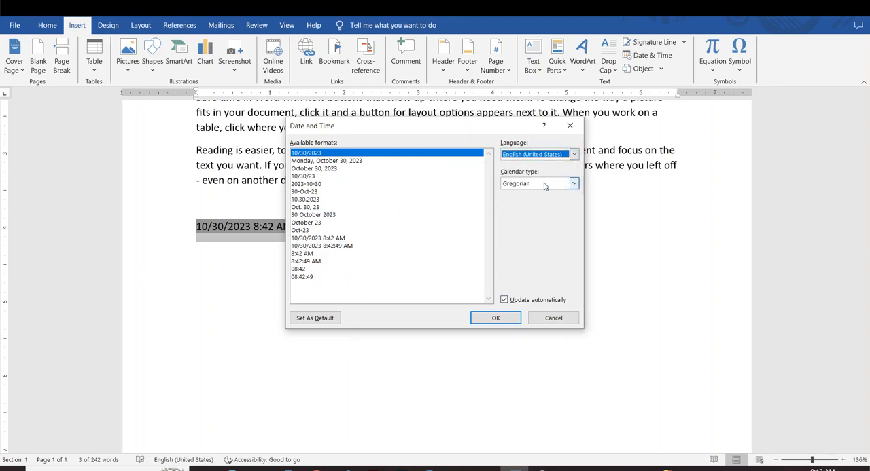
pyautogui.click(574, 184)
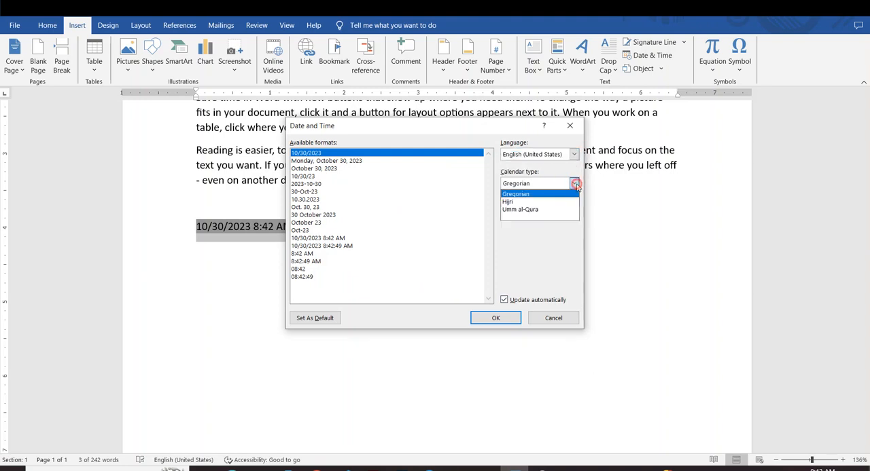
pyautogui.click(531, 195)
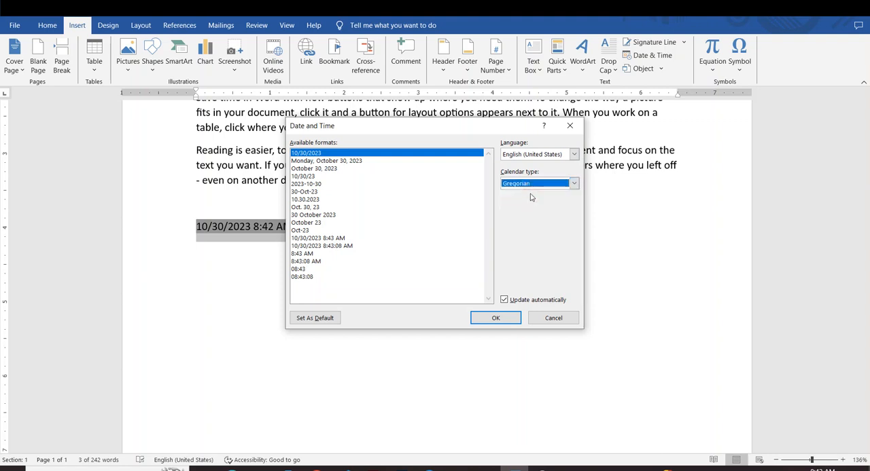
pyautogui.click(478, 323)
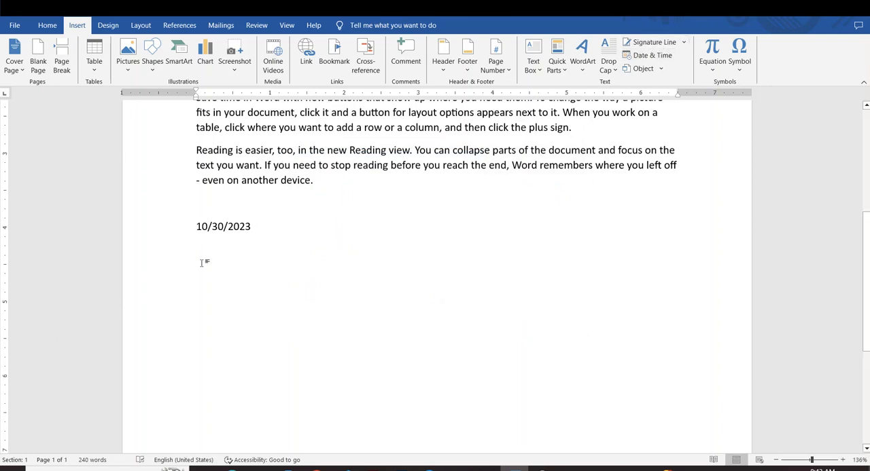
pyautogui.write(']')
pyautogui.press('Return')
# Step: Insert a new Bitmap Image object on the blank line below the date
pyautogui.click(661, 69)
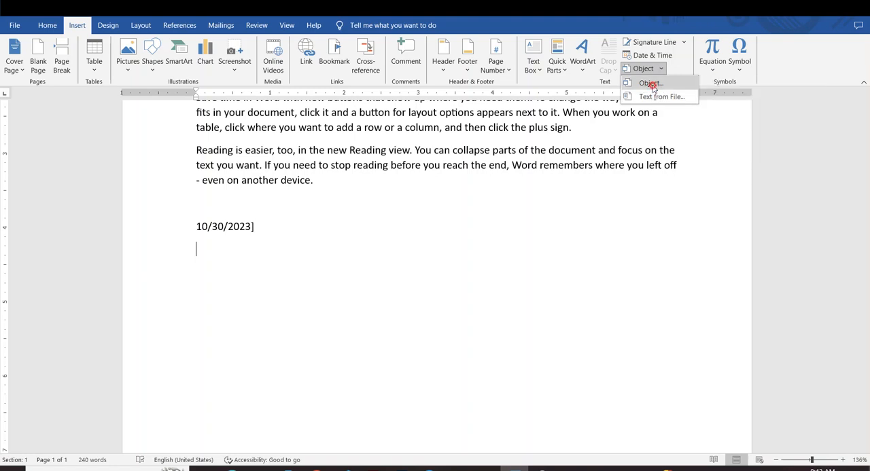
pyautogui.click(646, 83)
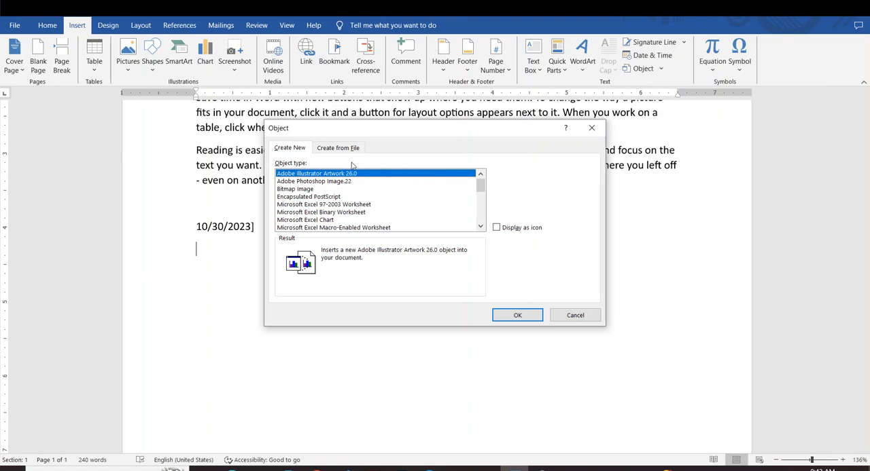
pyautogui.click(301, 188)
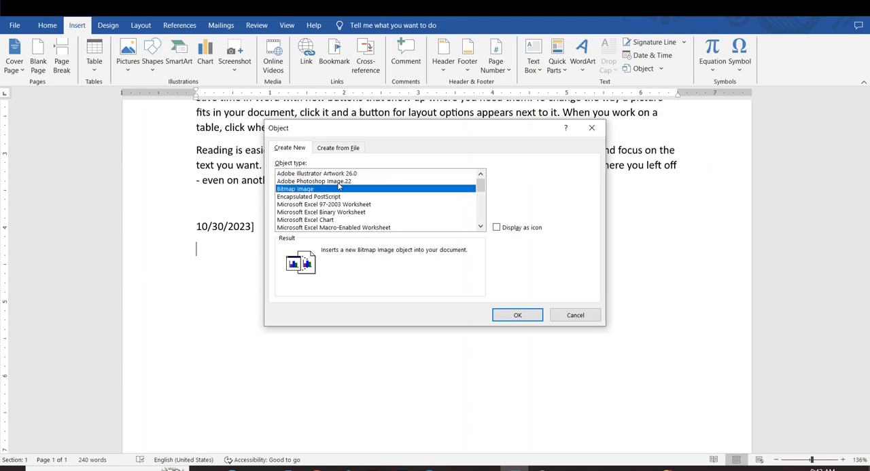
pyautogui.click(527, 318)
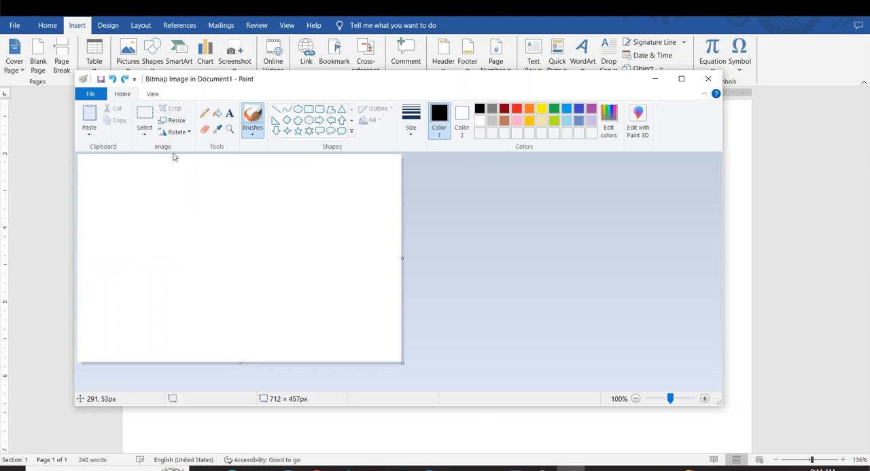
# Step: Draw a five-point star about 304 × 240 px on the canvas, fill it with dark red and return to the document
pyautogui.click(298, 132)
pyautogui.moveTo(194, 218); pyautogui.dragTo(332, 327)
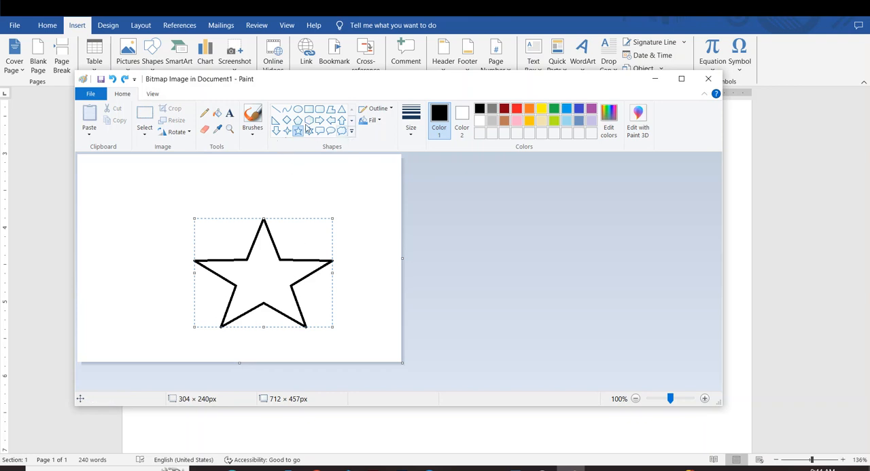
pyautogui.click(216, 114)
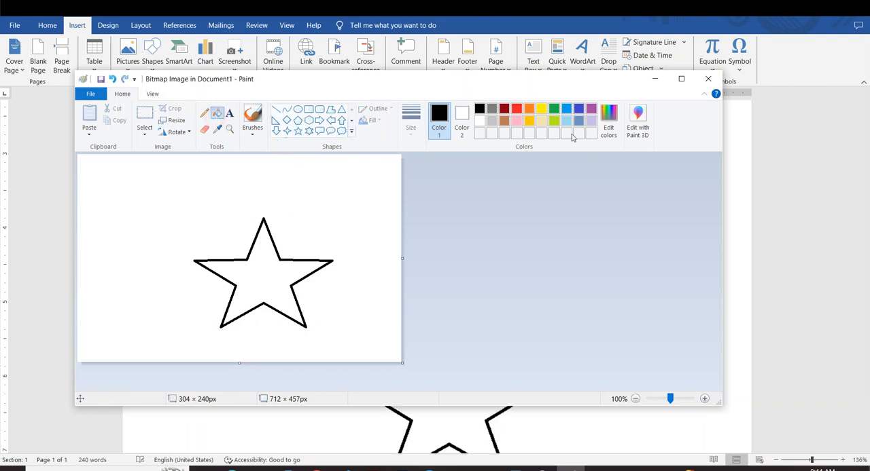
pyautogui.click(508, 111)
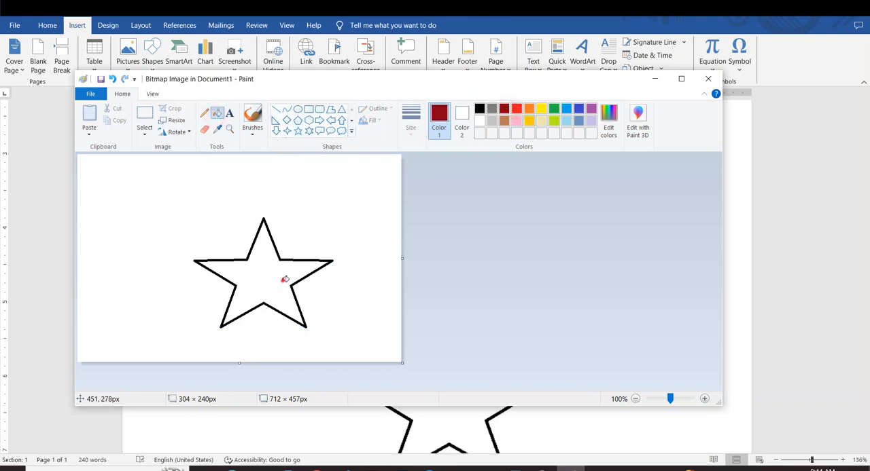
pyautogui.click(285, 279)
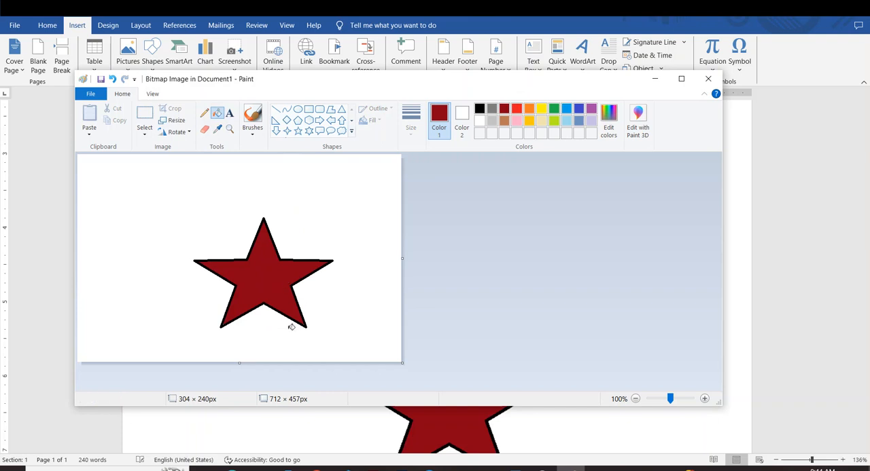
pyautogui.click(708, 80)
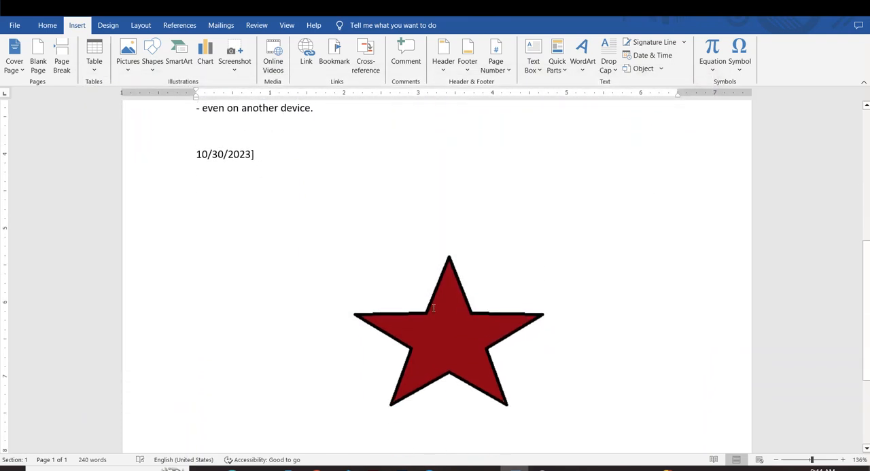
# Step: Delete the embedded star image below the date
pyautogui.click(458, 328)
pyautogui.moveTo(460, 327); pyautogui.dragTo(483, 316)
pyautogui.scroll(5, 480, 376)
pyautogui.scroll(-4, 479, 373)
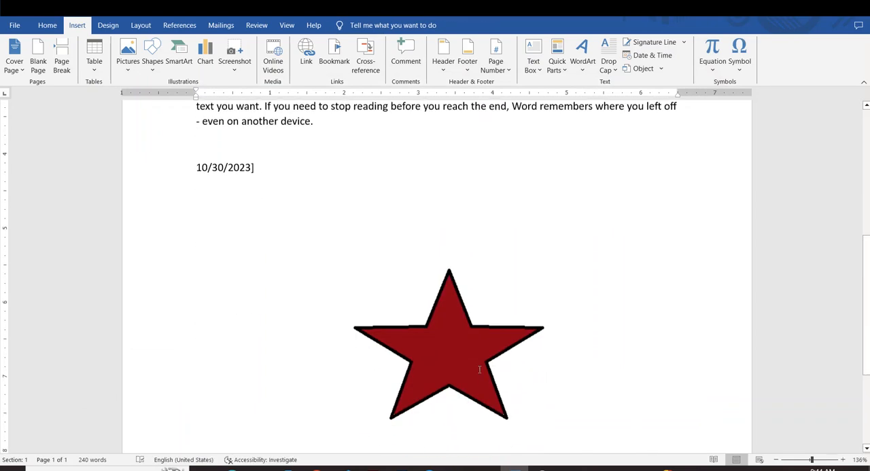
pyautogui.scroll(1, 479, 370)
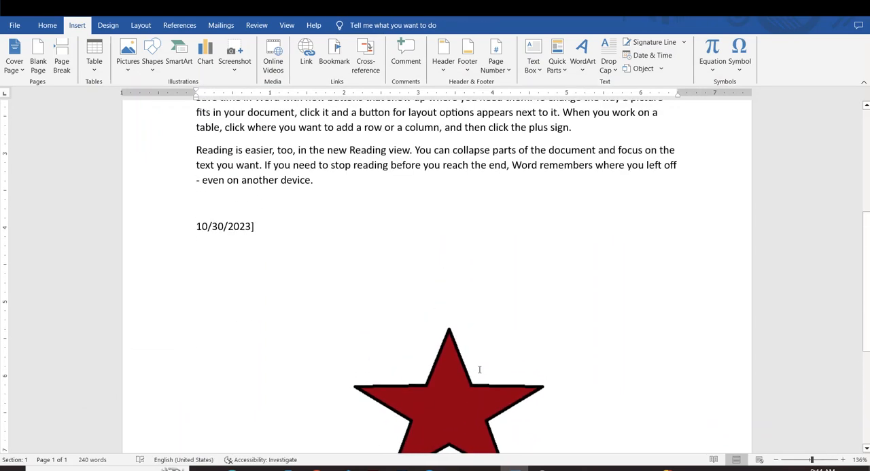
pyautogui.click(661, 69)
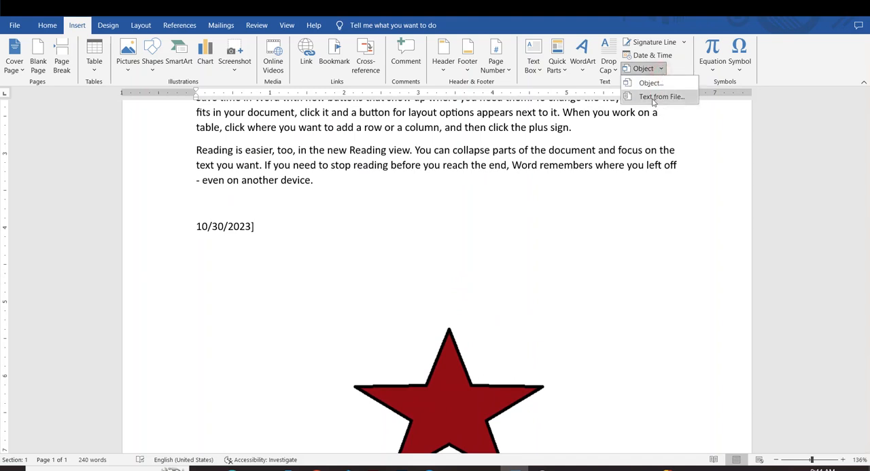
pyautogui.click(509, 272)
pyautogui.click(443, 422)
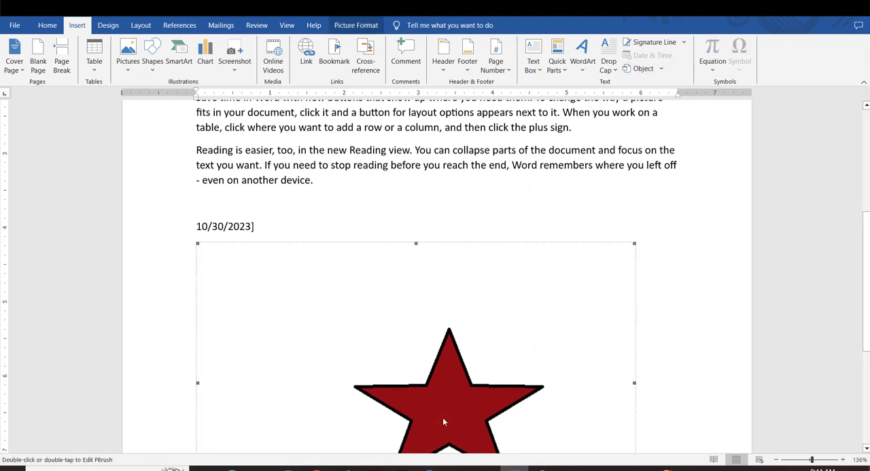
pyautogui.press('Delete')
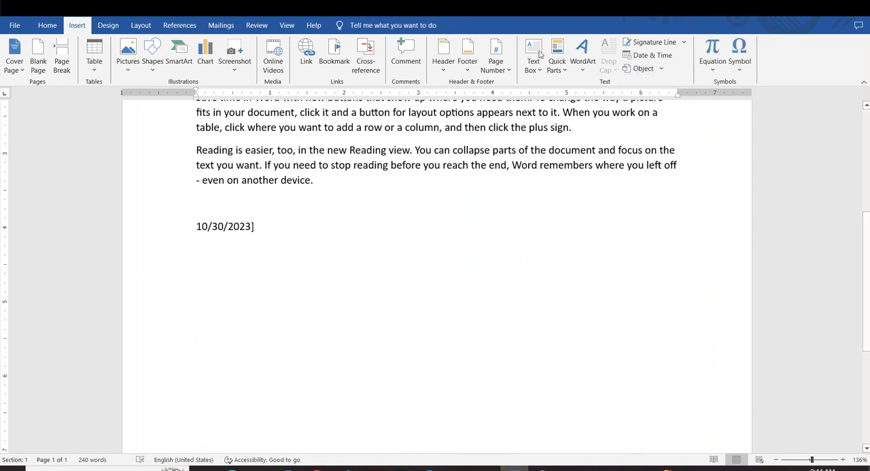
# Step: Insert another Bitmap Image object below the date and enlarge its canvas to about 784 × 481 px
pyautogui.click(660, 70)
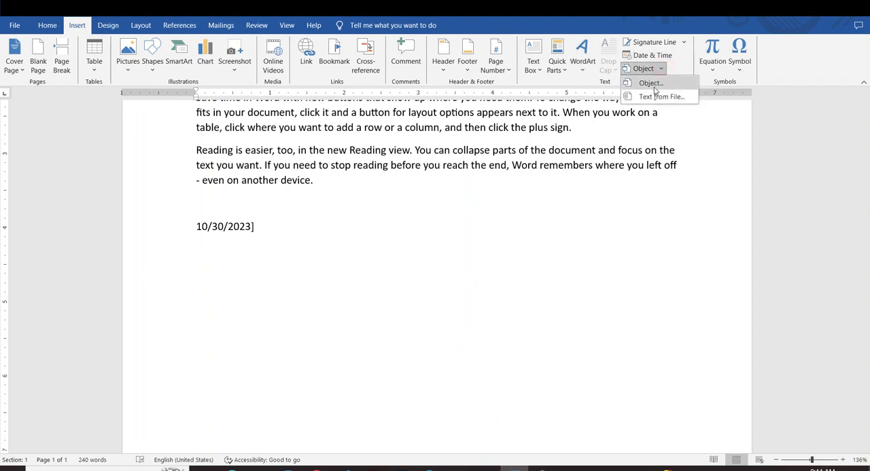
pyautogui.click(654, 84)
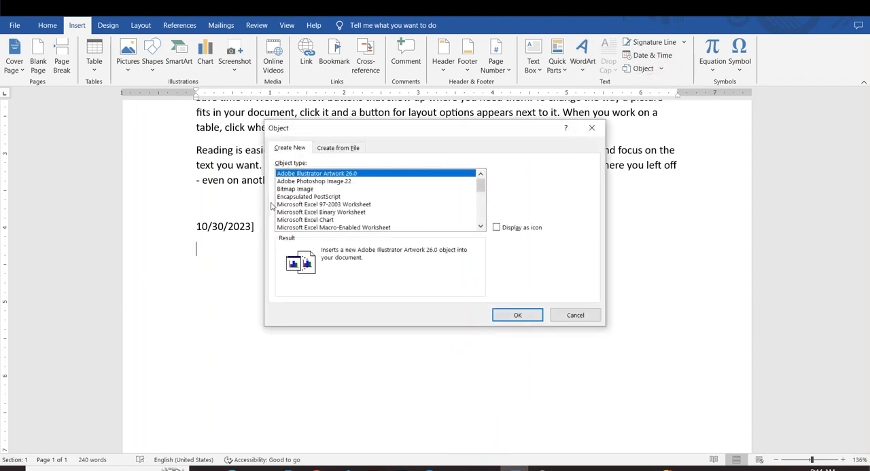
pyautogui.click(285, 189)
pyautogui.click(522, 317)
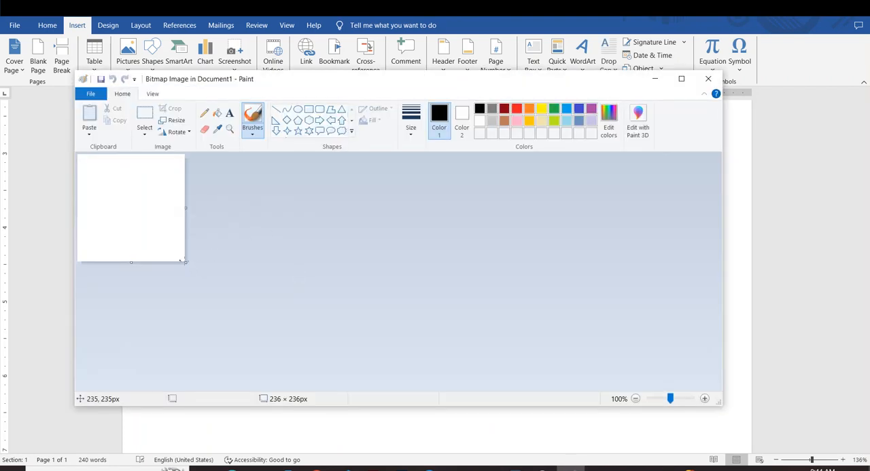
pyautogui.moveTo(186, 263); pyautogui.dragTo(435, 373)
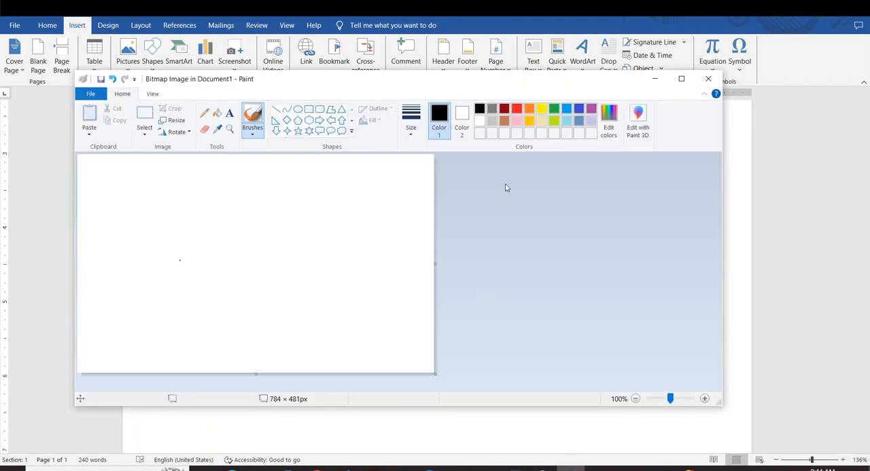
# Step: Draw a freehand signature in black on the enlarged canvas and return to the document
pyautogui.moveTo(181, 220)
pyautogui.mouseDown()
pyautogui.moveTo(204, 227)
pyautogui.moveTo(182, 262)
pyautogui.mouseUp()
pyautogui.moveTo(163, 202)
pyautogui.mouseDown()
pyautogui.moveTo(299, 275)
pyautogui.moveTo(163, 252)
pyautogui.mouseUp()
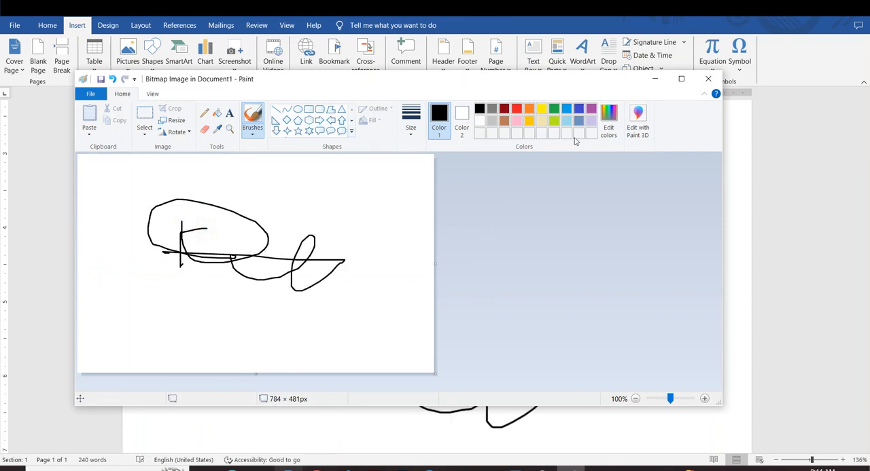
pyautogui.click(707, 76)
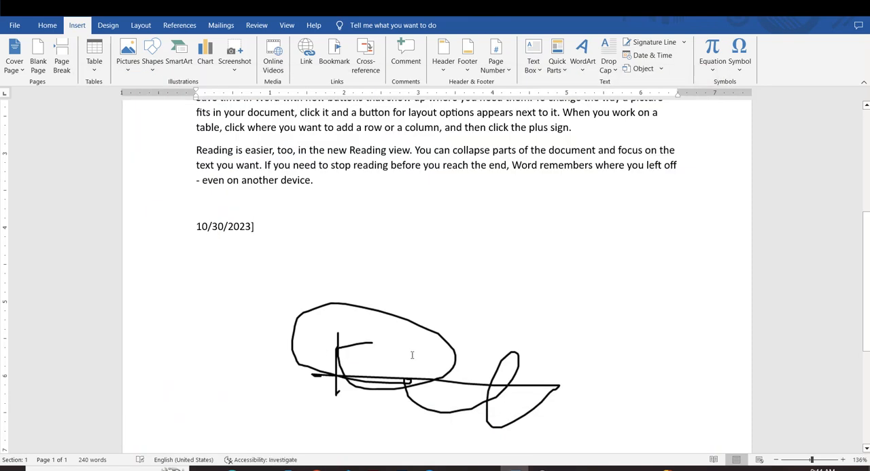
# Step: Shrink the embedded signature image to about 2.3 inches wide, and delete it from the document
pyautogui.click(413, 356)
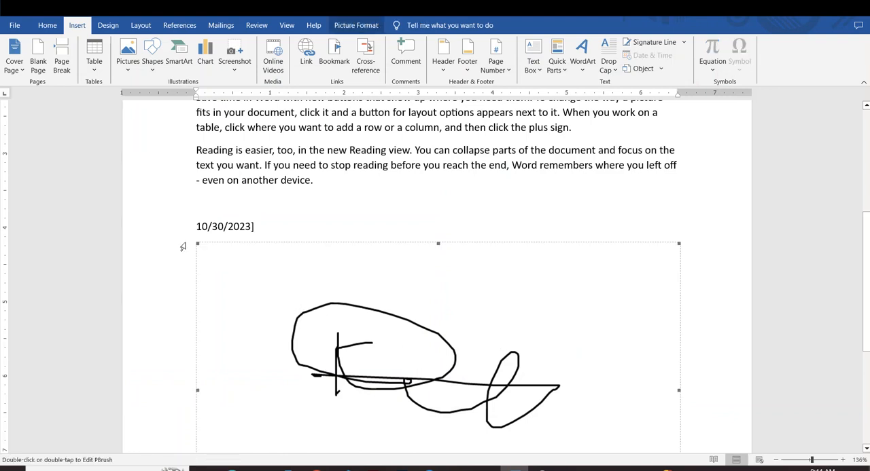
pyautogui.moveTo(197, 244); pyautogui.dragTo(372, 357)
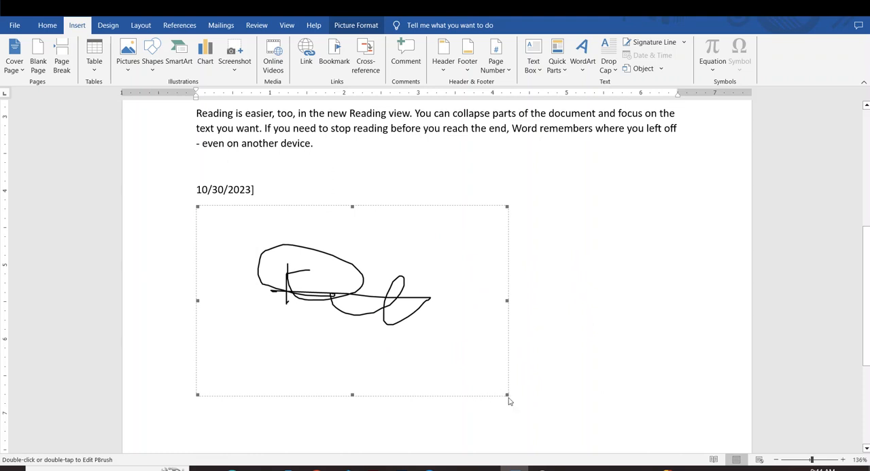
pyautogui.moveTo(506, 395)
pyautogui.mouseDown()
pyautogui.moveTo(371, 342)
pyautogui.moveTo(367, 310)
pyautogui.mouseUp()
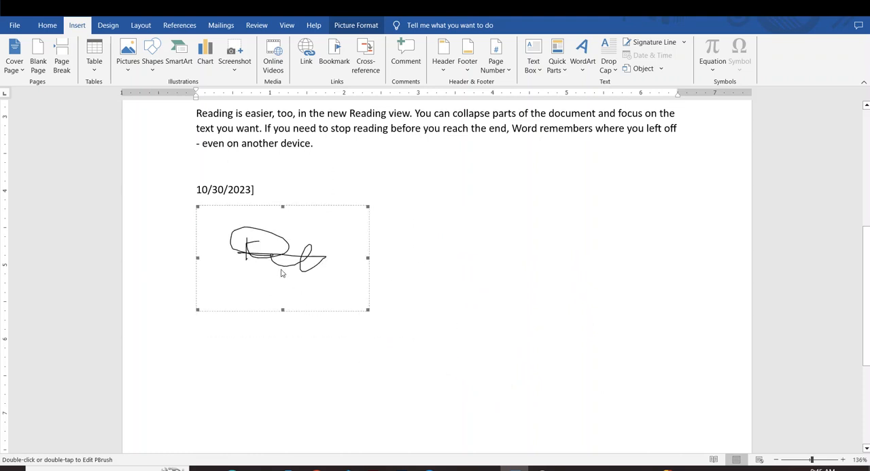
pyautogui.press('Delete')
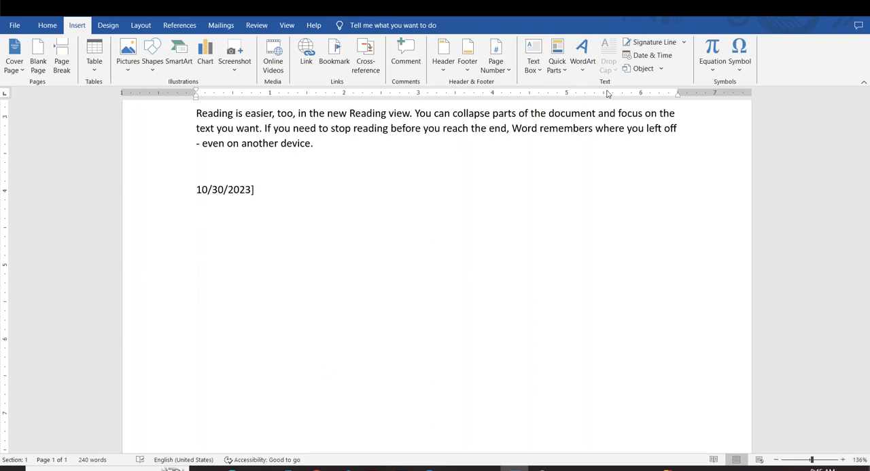
# Step: Insert the text of the Word file data from the Desktop below the date
pyautogui.click(660, 69)
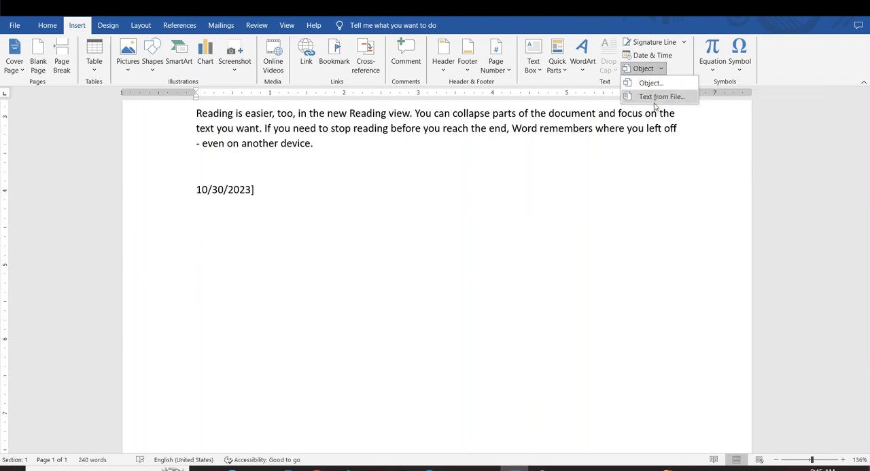
pyautogui.click(660, 98)
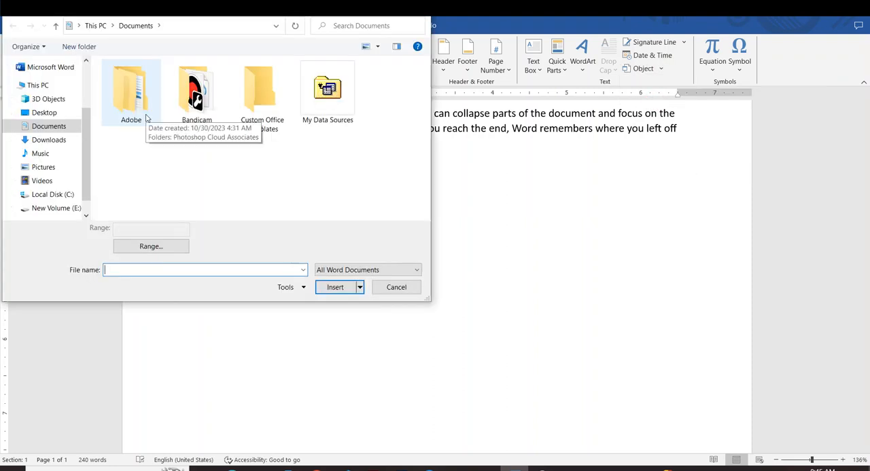
pyautogui.click(38, 117)
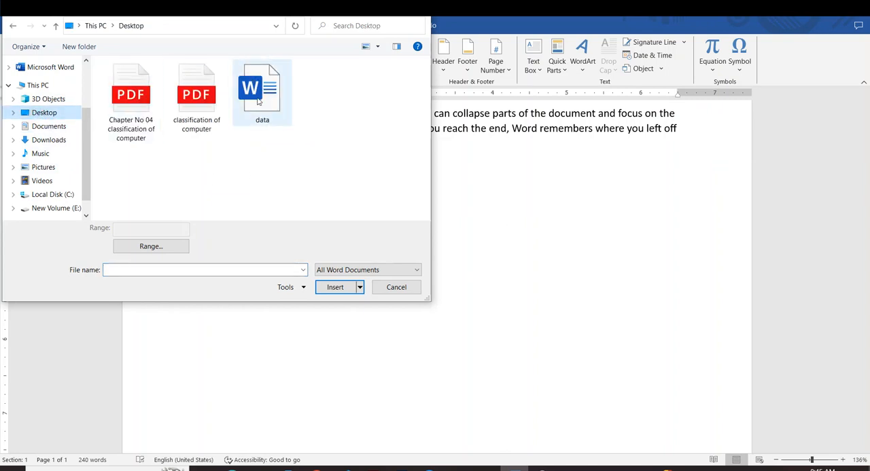
pyautogui.click(261, 92)
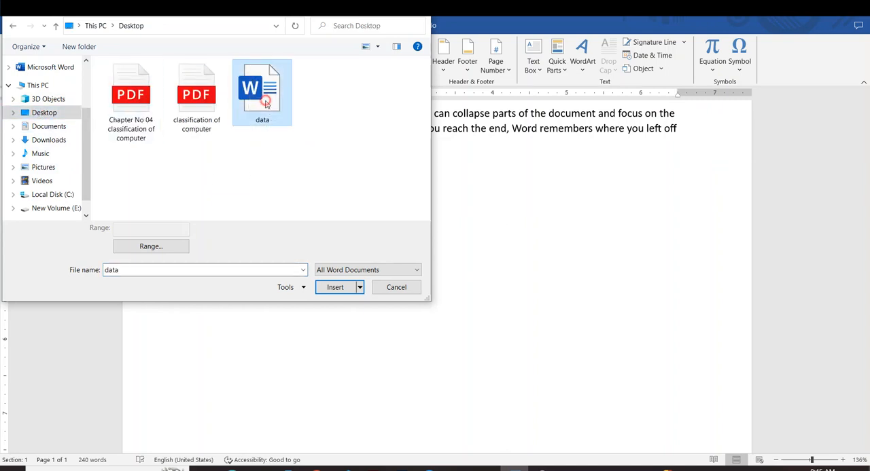
pyautogui.click(335, 287)
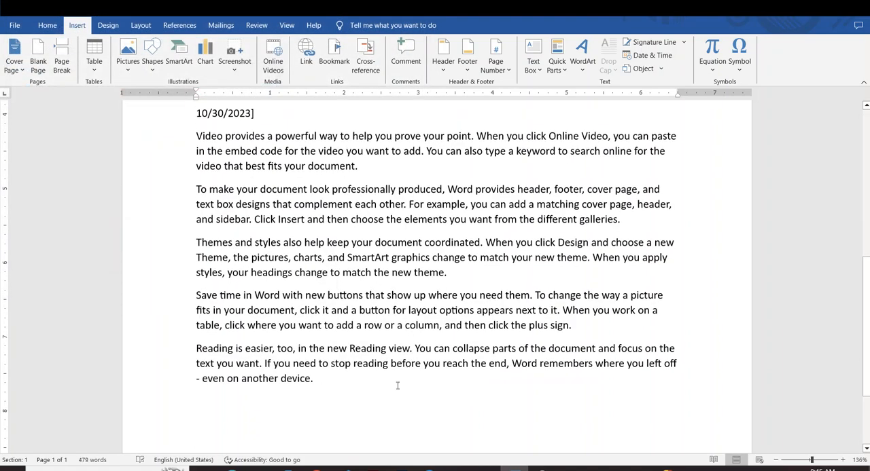
# Step: Delete all the paragraphs inserted from the file below the date
pyautogui.moveTo(381, 421); pyautogui.dragTo(207, 150)
pyautogui.click(432, 325)
pyautogui.scroll(-1, 435, 336)
pyautogui.moveTo(423, 412); pyautogui.dragTo(257, 182)
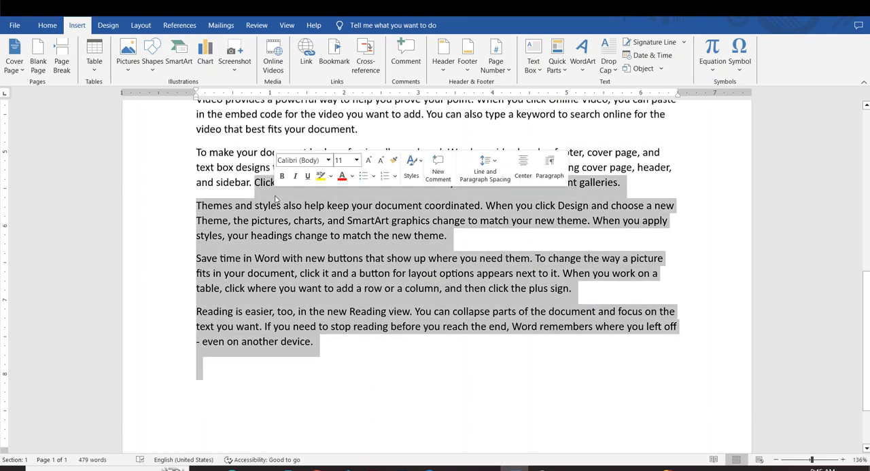
pyautogui.click(331, 352)
pyautogui.moveTo(337, 360); pyautogui.dragTo(191, 105)
pyautogui.press('Delete')
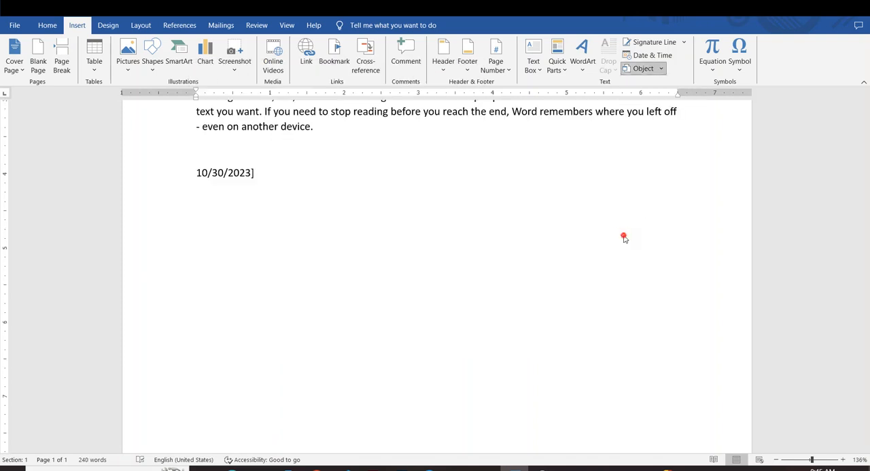